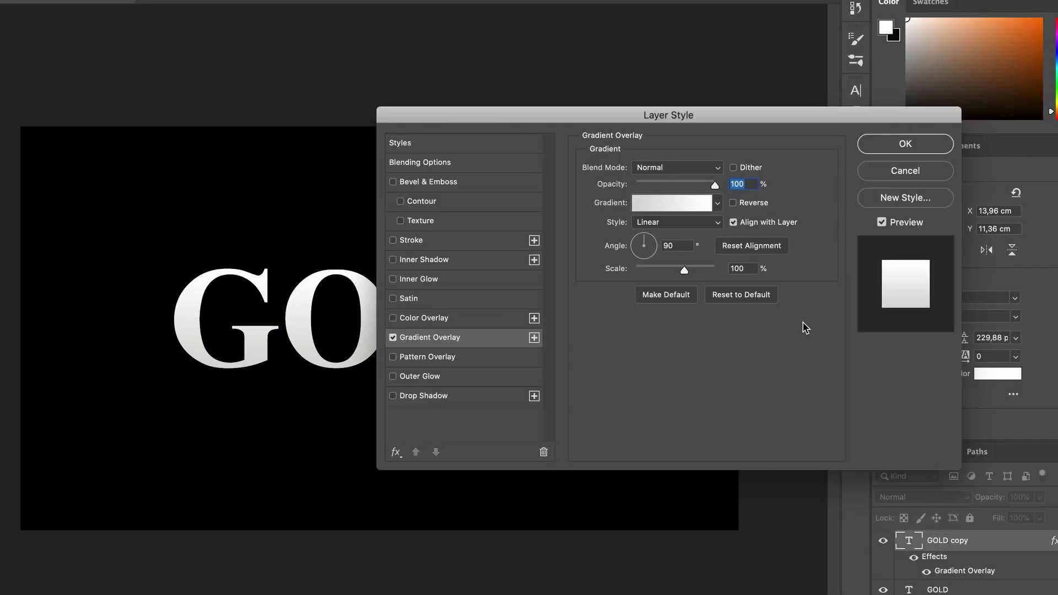
Set the starting color stop of the GOLD copy layer's gradient overlay to RGB 255, 240, 174.
left_click(700, 202)
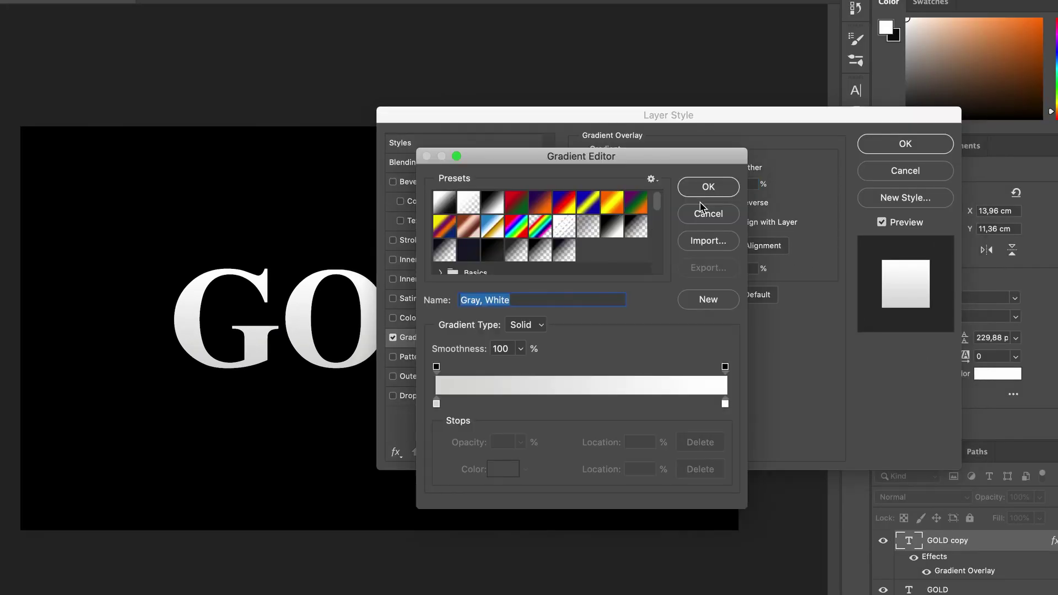
double_click(437, 403)
double_click(834, 443)
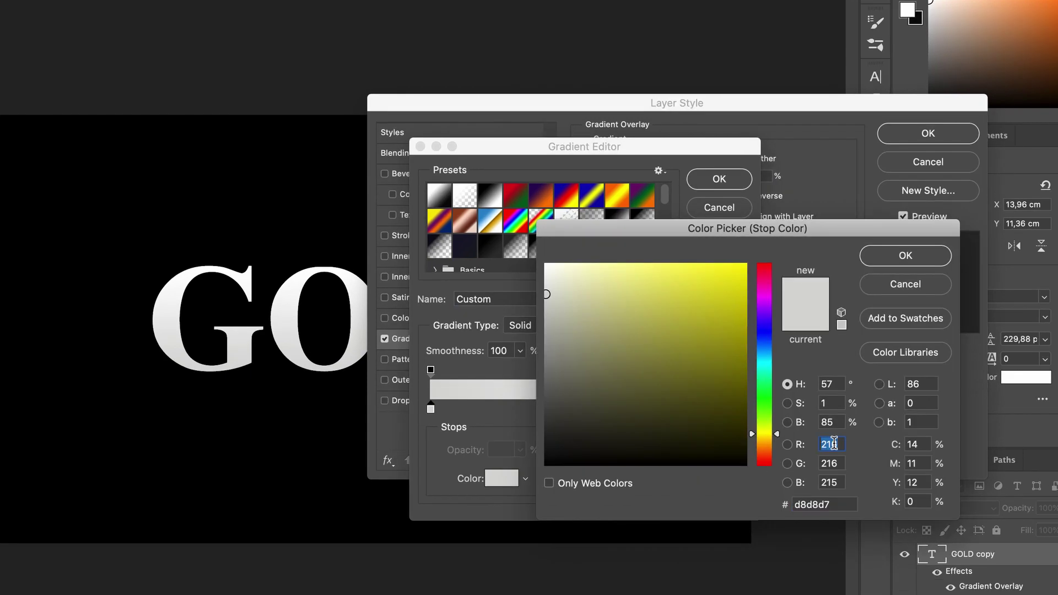
type("255")
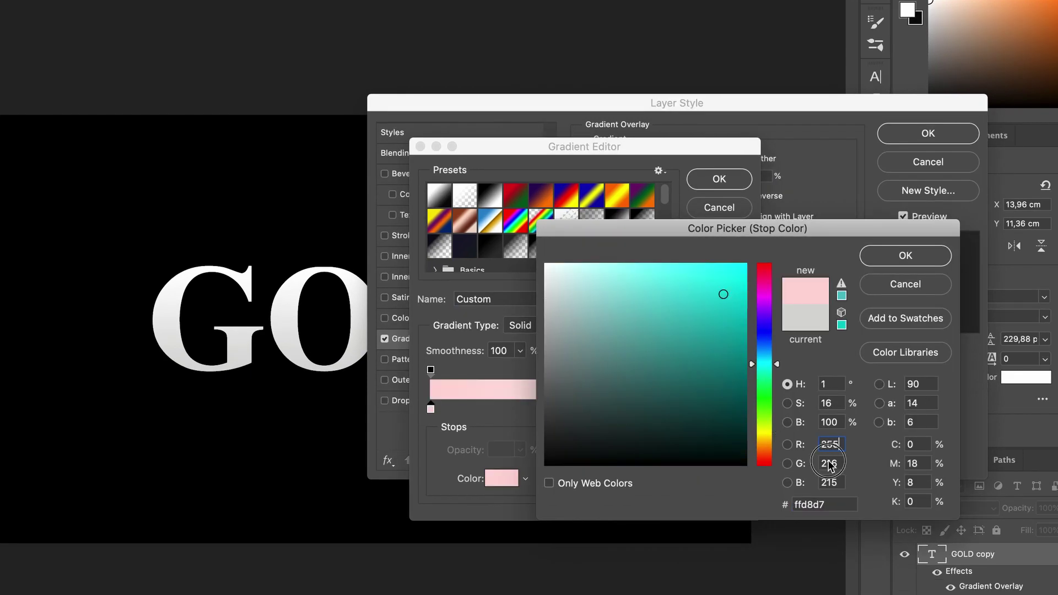
key("Tab")
type("240")
key("Tab")
type("174")
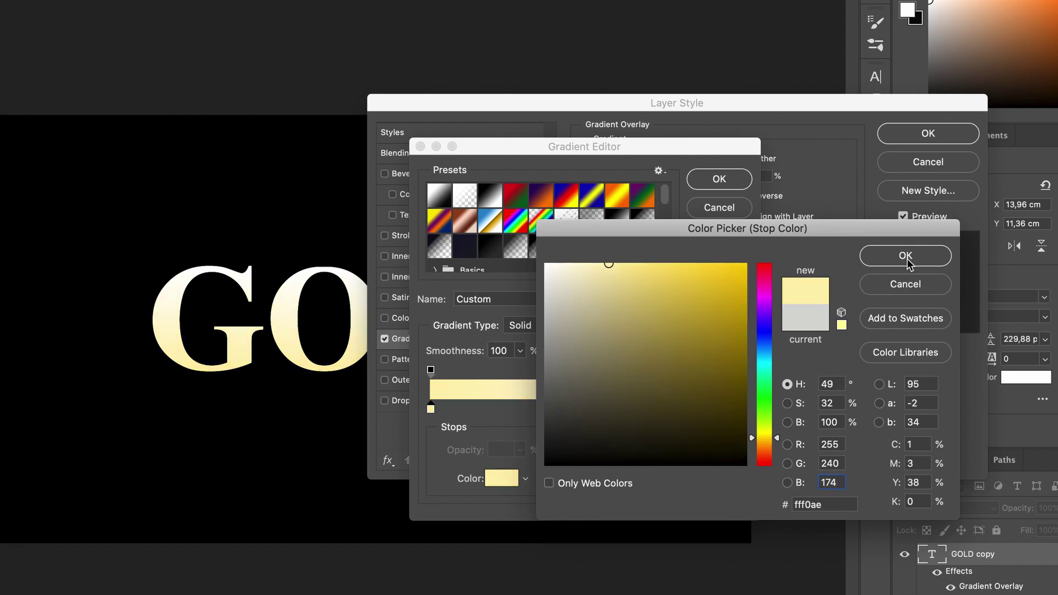
left_click(907, 257)
Set the gradient's end color stop to RGB 200, 170, 80 and accept the edited gradient.
double_click(738, 409)
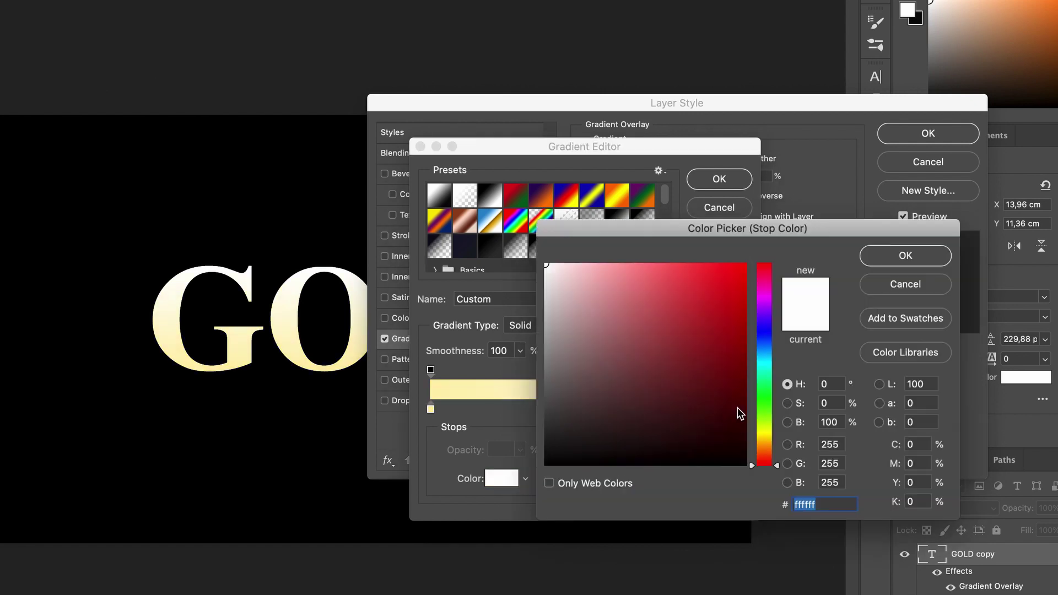
left_click(832, 444)
type("2")
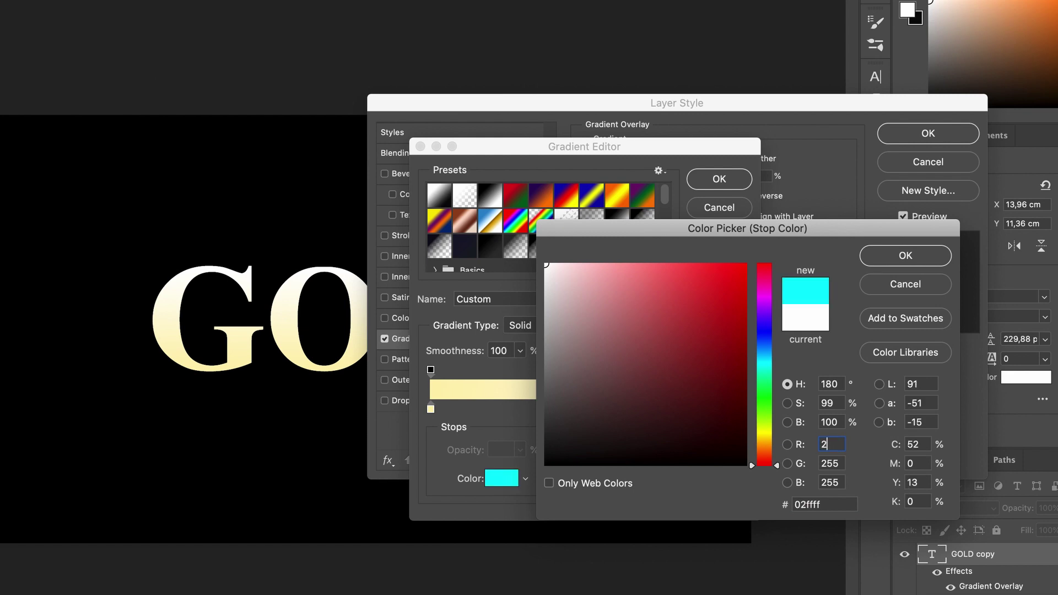
type("00")
left_click(833, 461)
type("170")
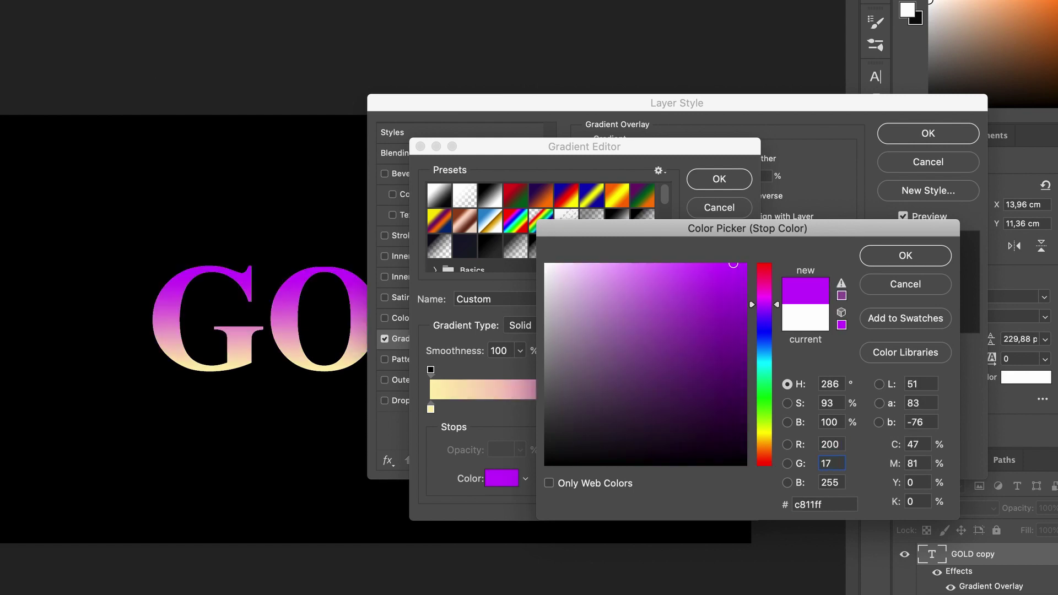
key("Tab")
type("80")
left_click(908, 256)
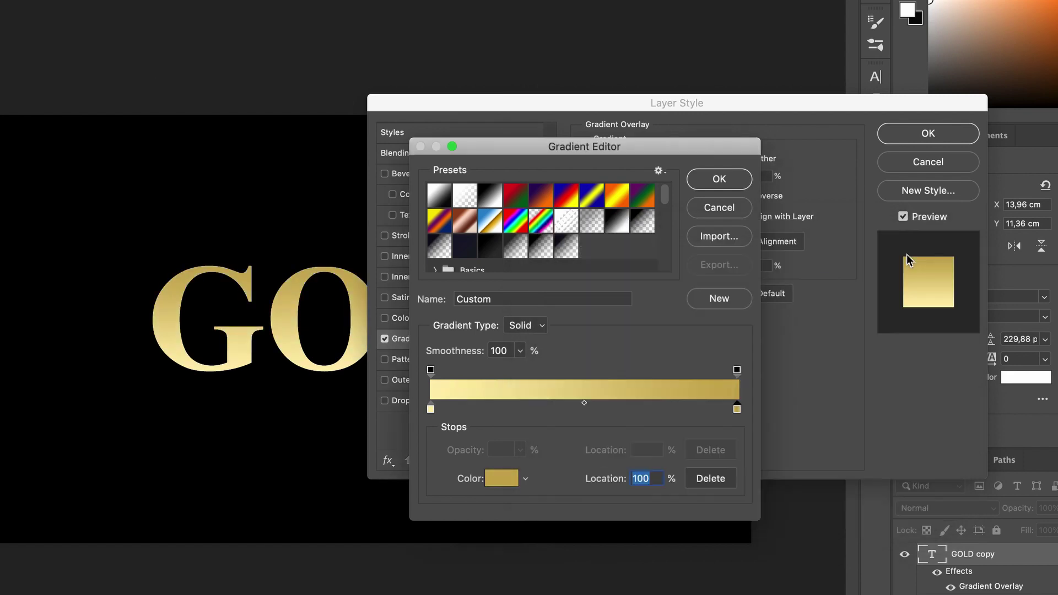
left_click(716, 185)
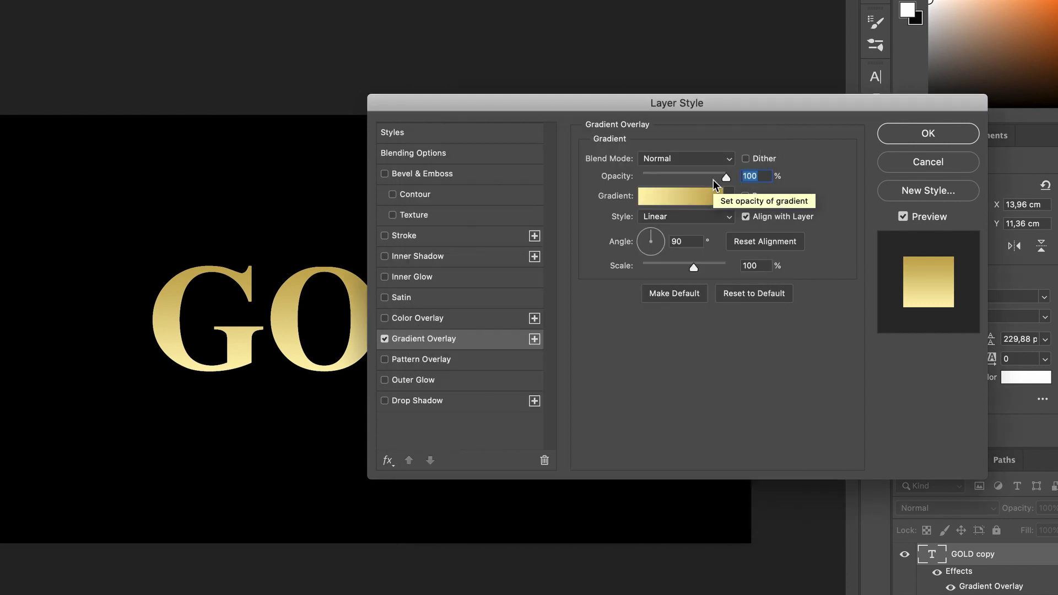
Save the gradient as a new preset named "Gold gradient".
left_click(710, 199)
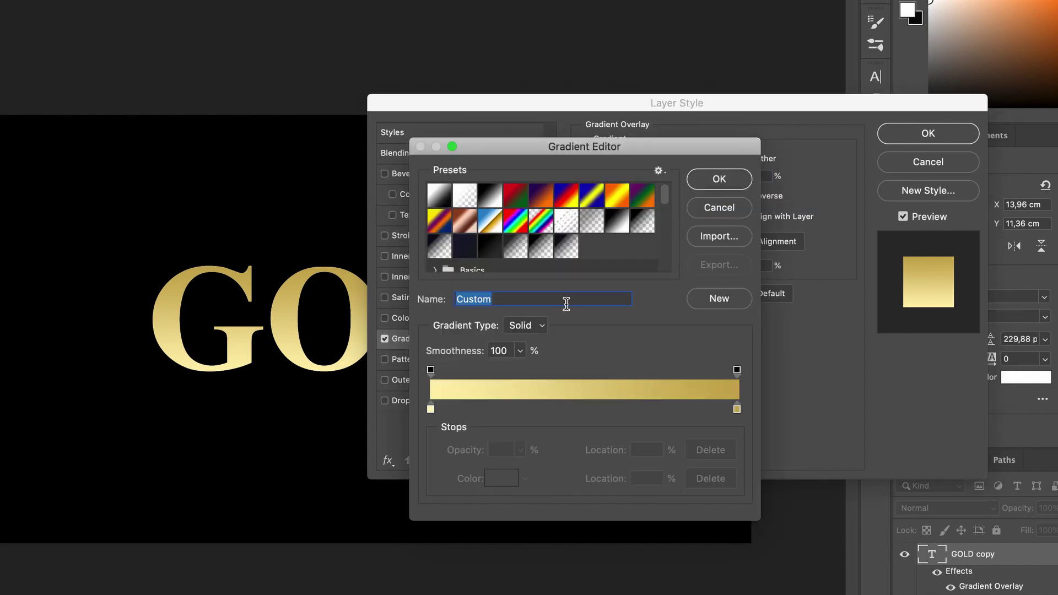
type("Gold gradient")
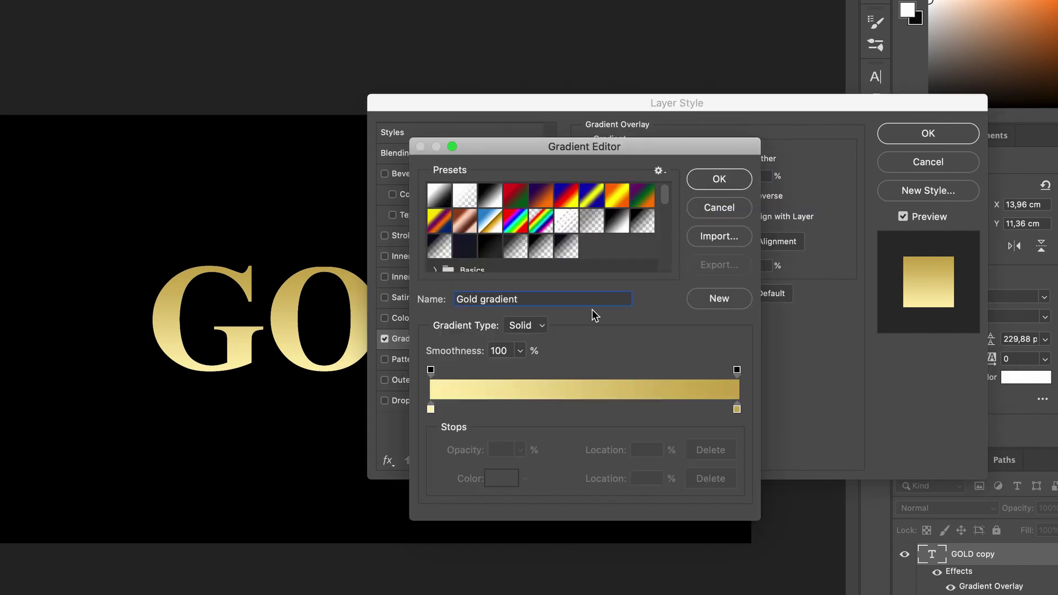
left_click(716, 298)
left_click(708, 180)
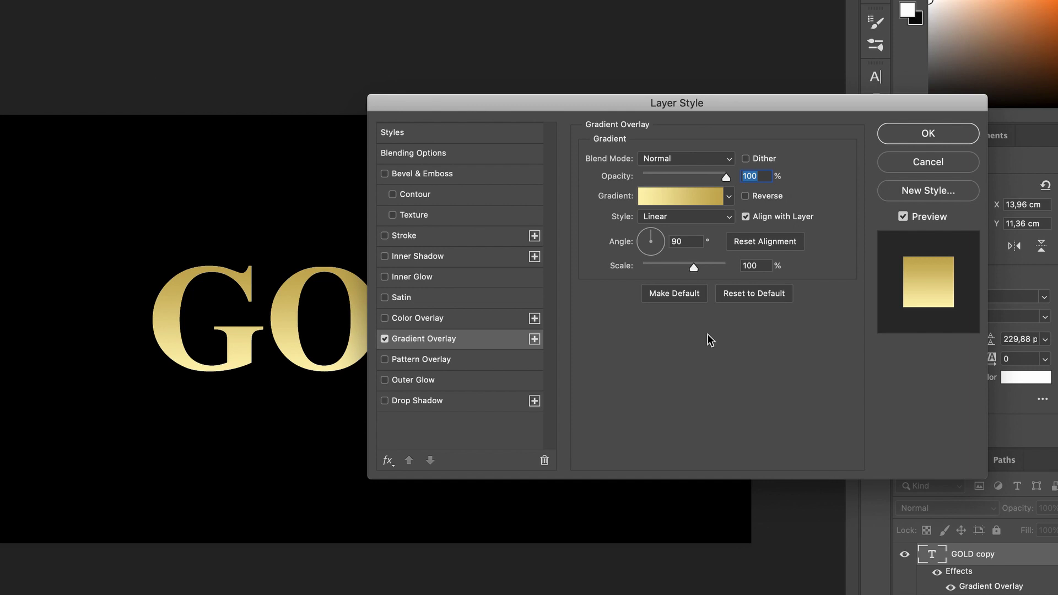
Change the gradient overlay style to Reflected and move the dialog clear of the lettering.
left_click(722, 216)
left_click(669, 250)
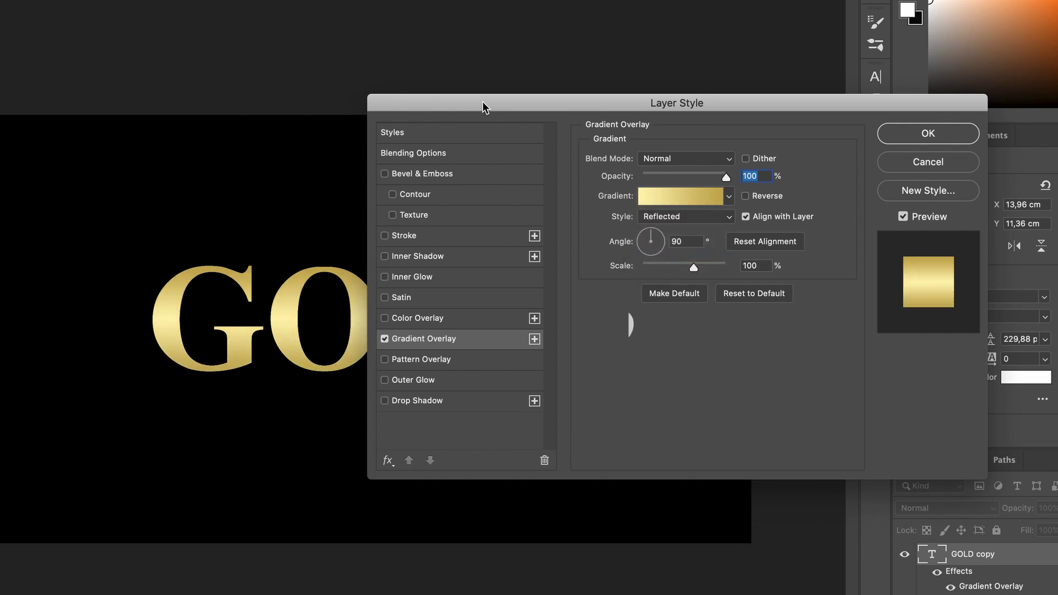
left_click_drag(484, 101, 509, 43)
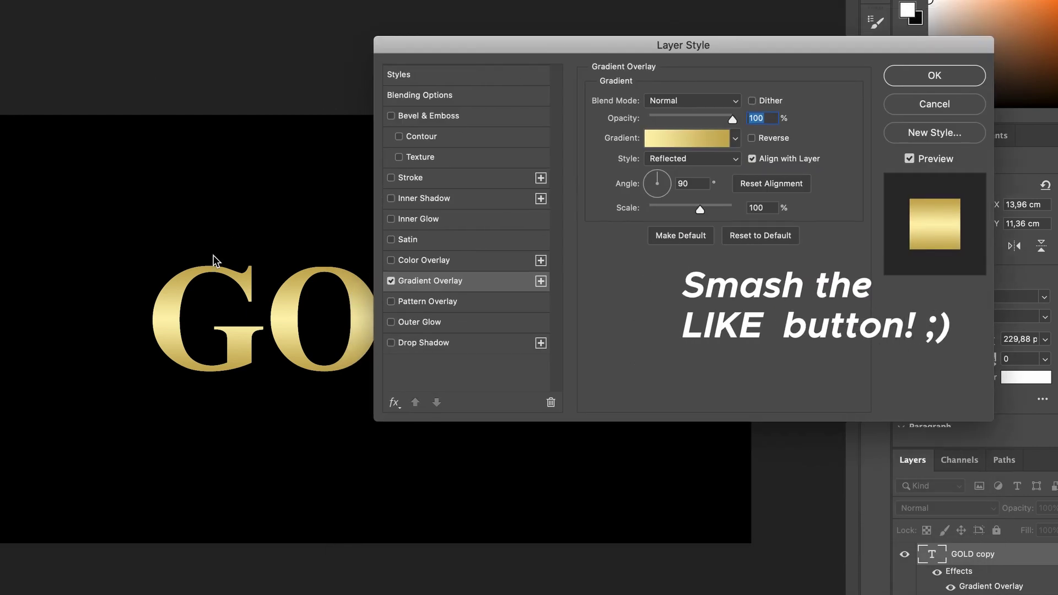
left_click_drag(778, 45, 826, 103)
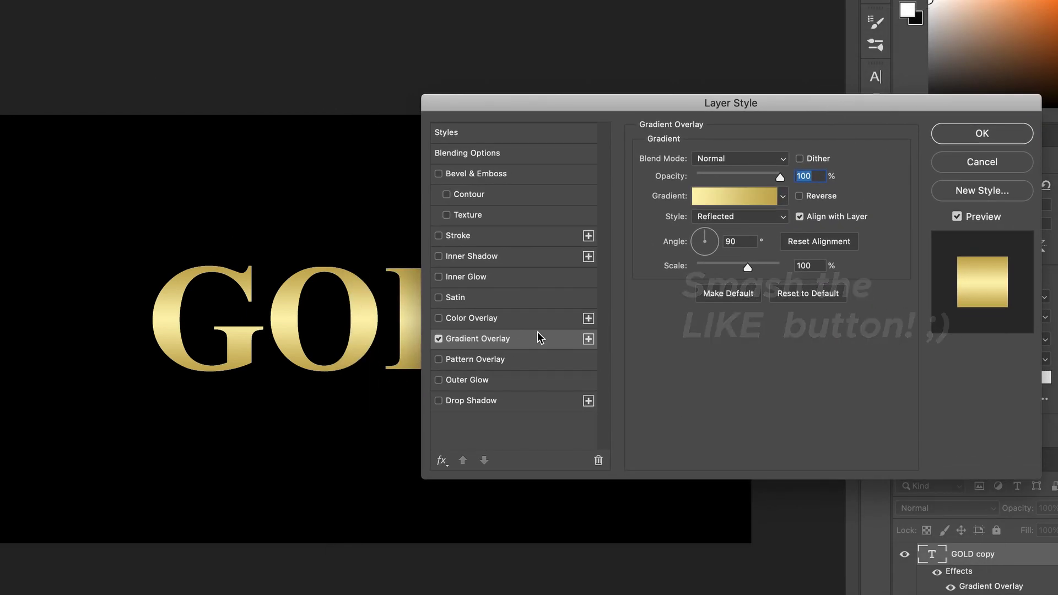
Enable Bevel & Emboss with the Chisel Hard technique and the three-peaked gloss contour.
left_click(478, 174)
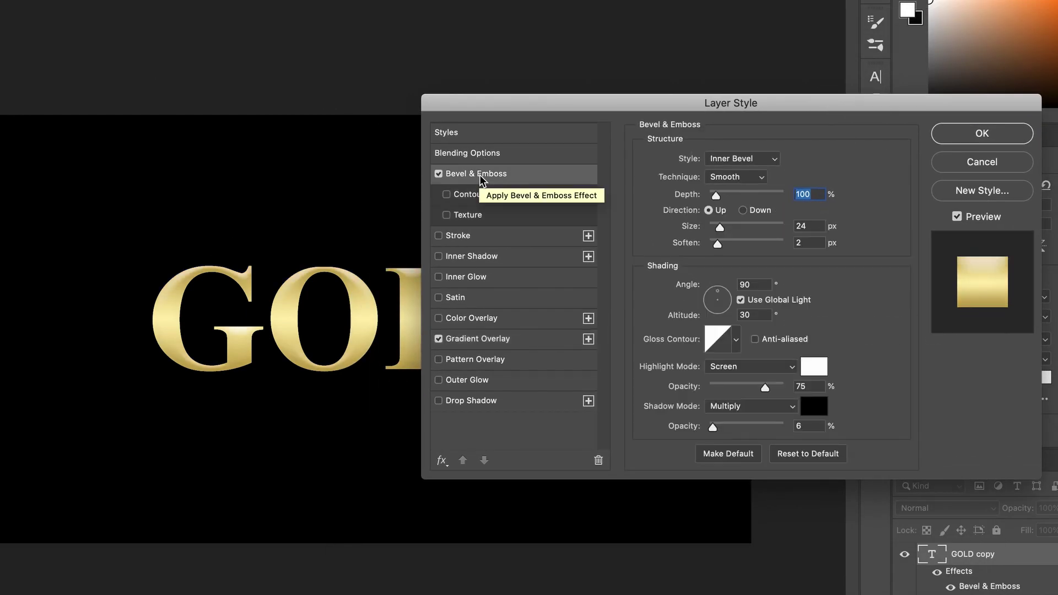
left_click(727, 177)
left_click(730, 184)
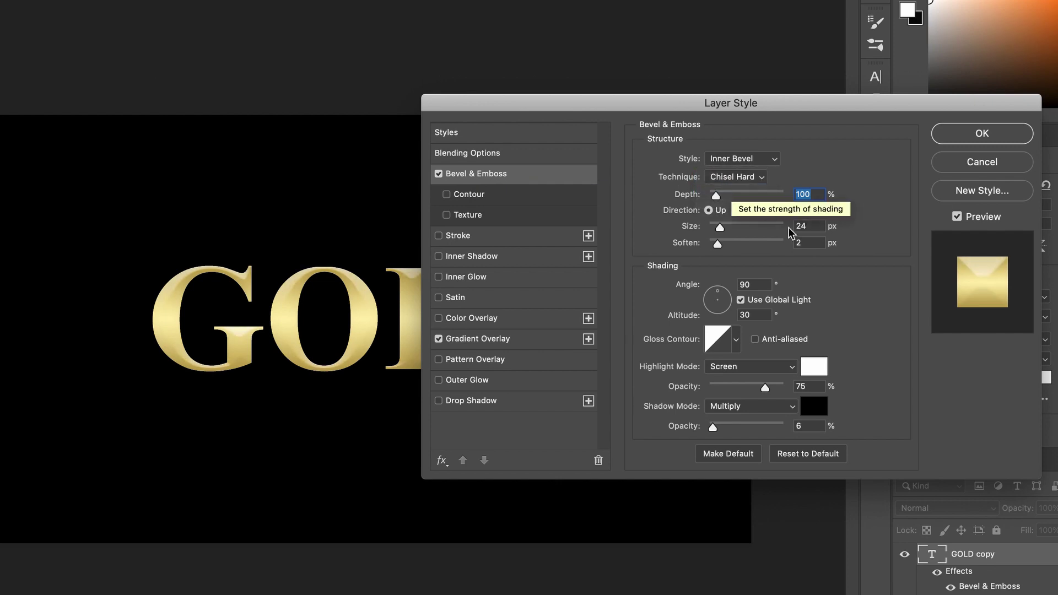
left_click(730, 339)
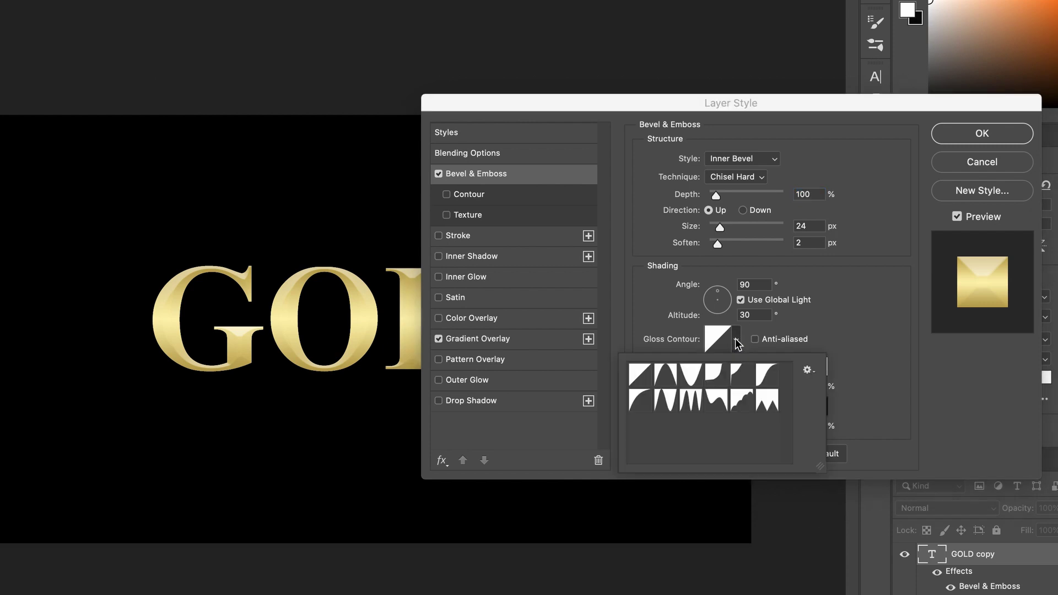
double_click(689, 402)
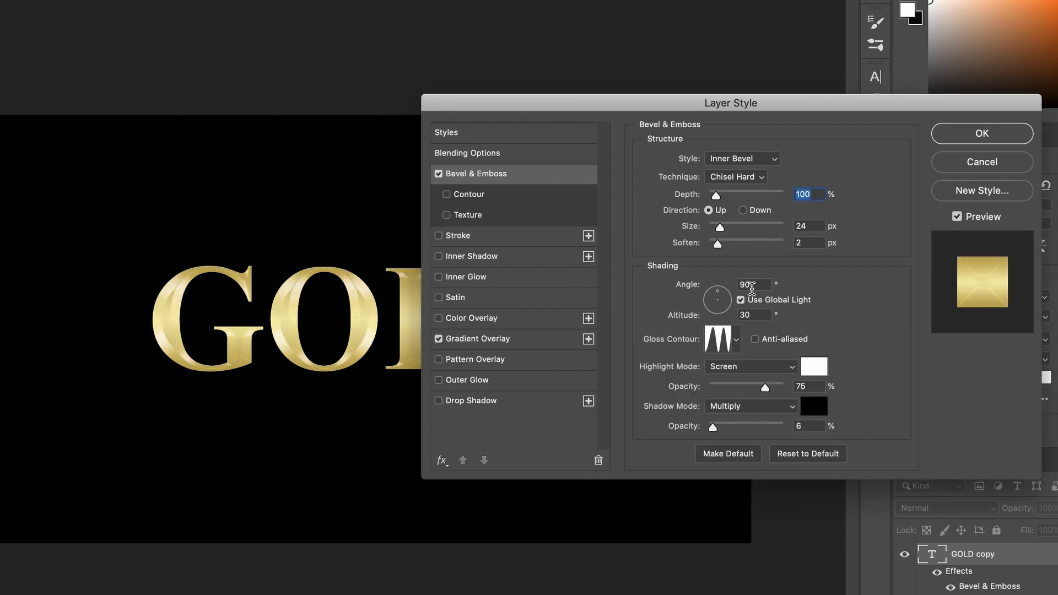
Configure the bevel shading with a 125° angle, an anti-aliased gloss contour and 75% shadow opacity.
double_click(754, 286)
type("125")
left_click(838, 298)
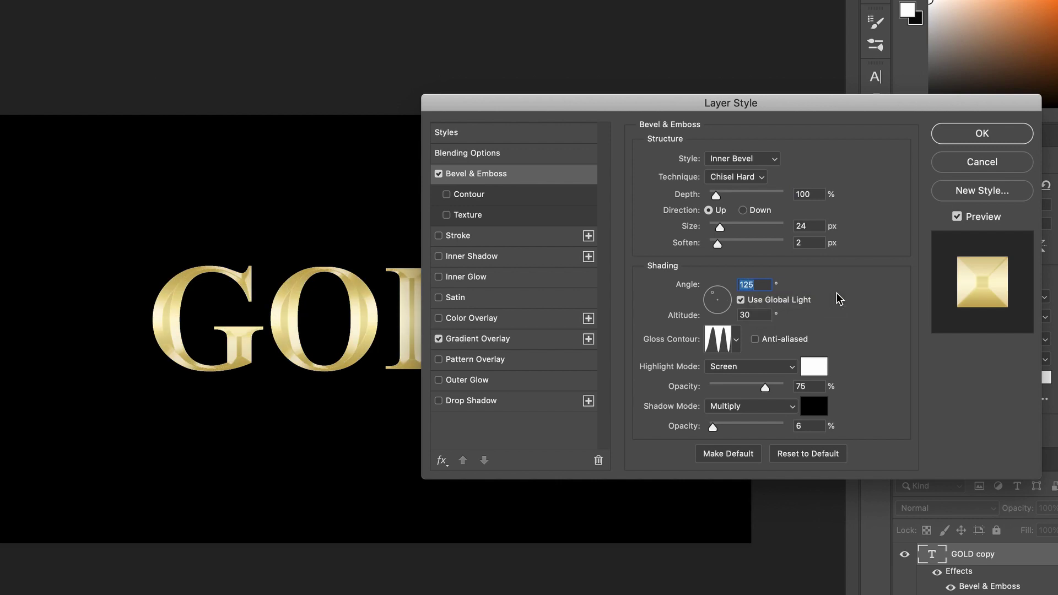
left_click(756, 339)
left_click(806, 386)
left_click(808, 426)
type("75")
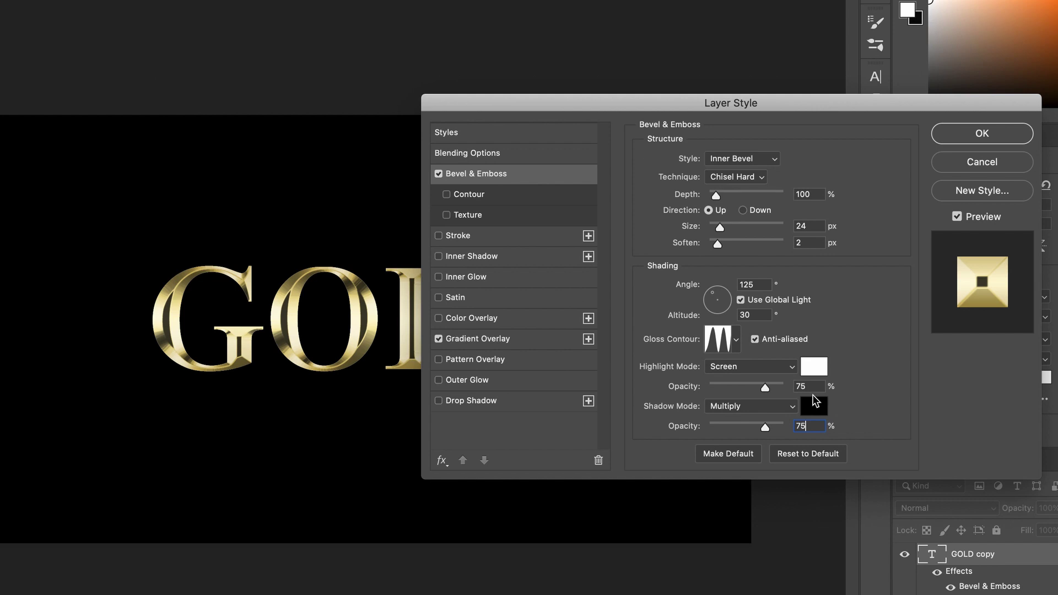
Increase the bevel size to 34 px.
left_click(721, 231)
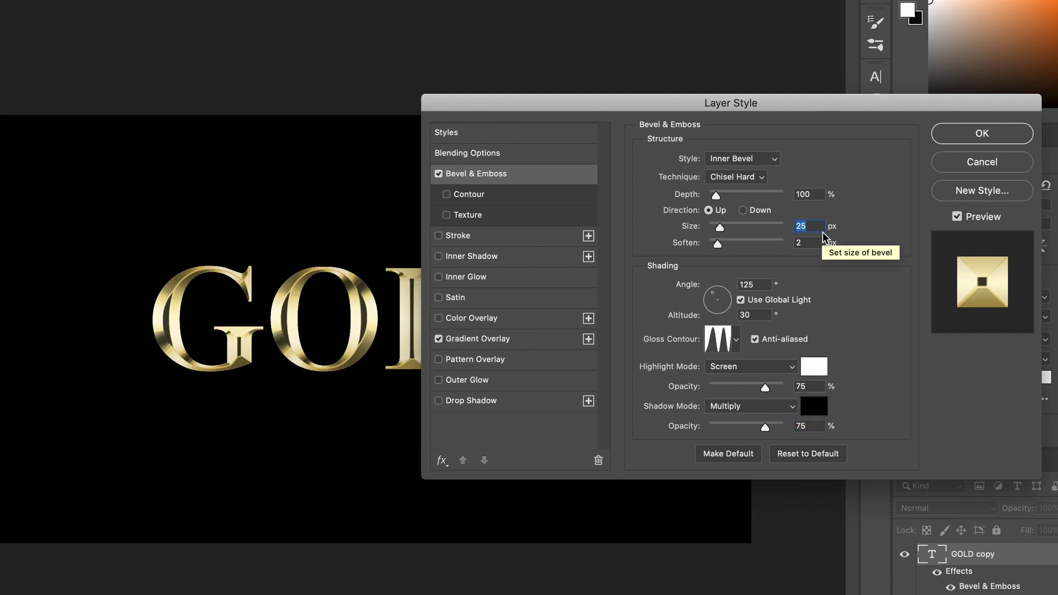
key("Up")
key("Up")
key("Up")
key("Up")
key("Up")
key("Up")
key("Up")
key("Up")
key("Up")
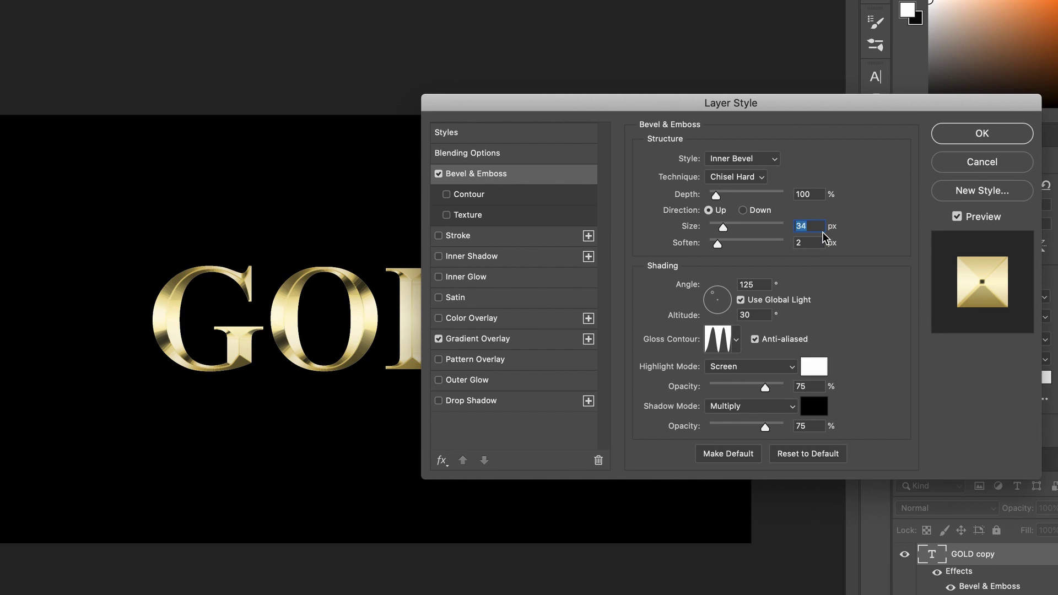
Set the bevel depth to 175%, moving the dialog to check the lettering.
left_click_drag(800, 102, 725, 105)
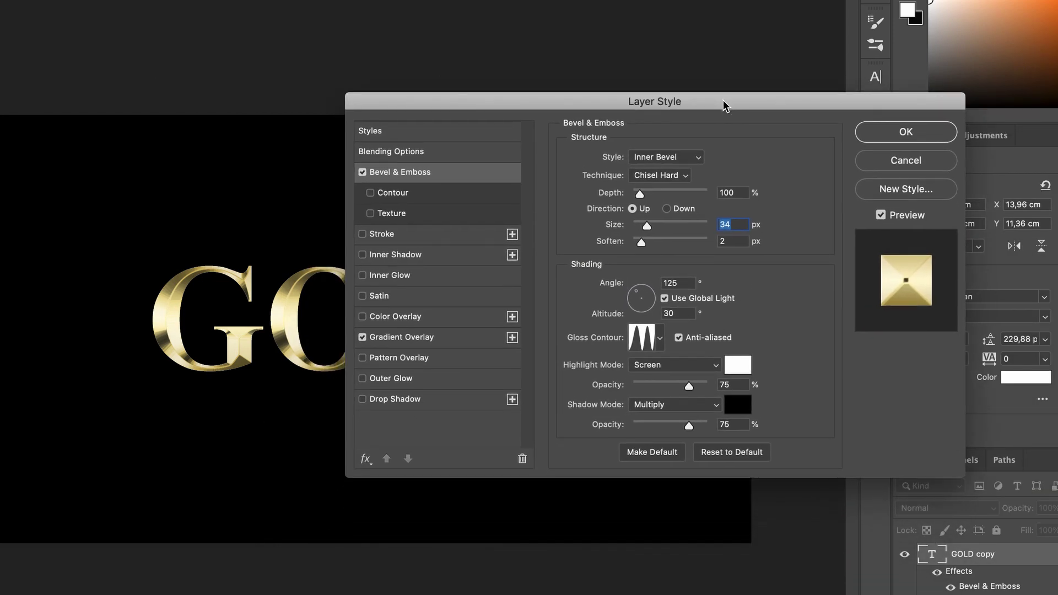
double_click(723, 188)
type("175")
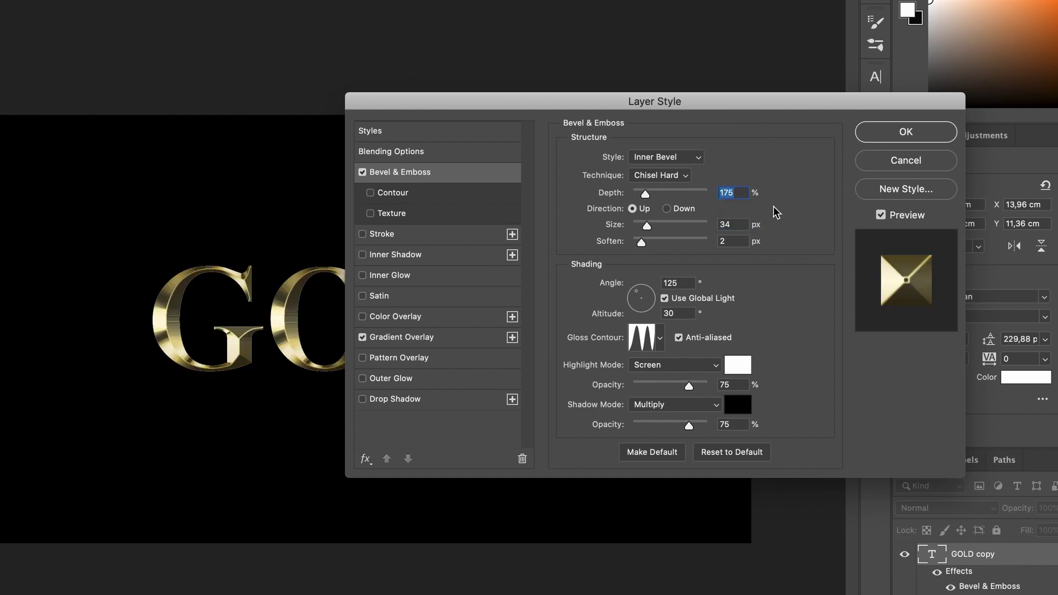
left_click_drag(692, 102, 761, 110)
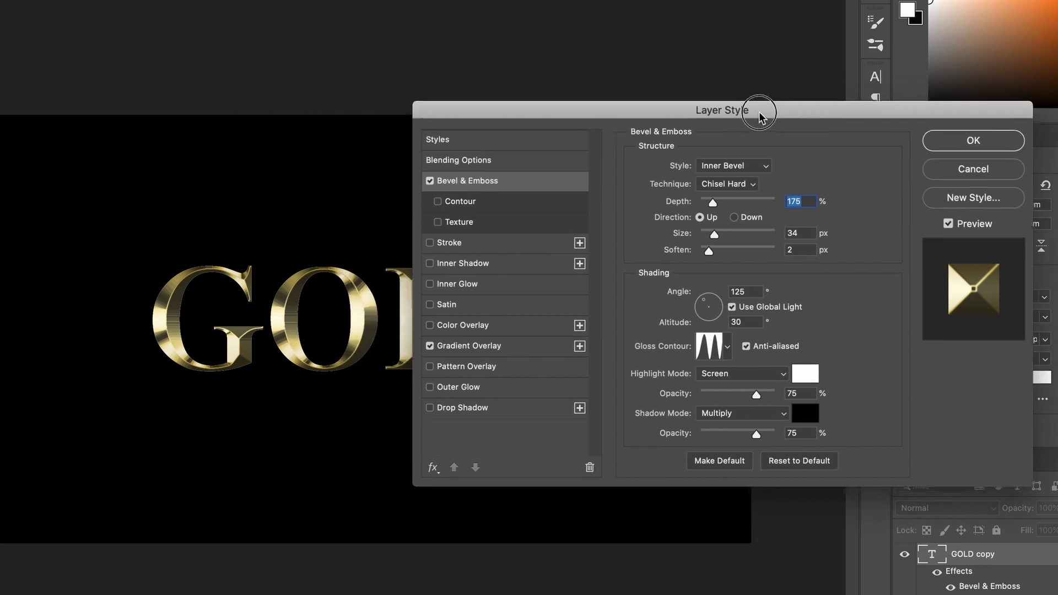
Enable Inner Glow with the Multiply blend mode and 50% opacity.
left_click(472, 287)
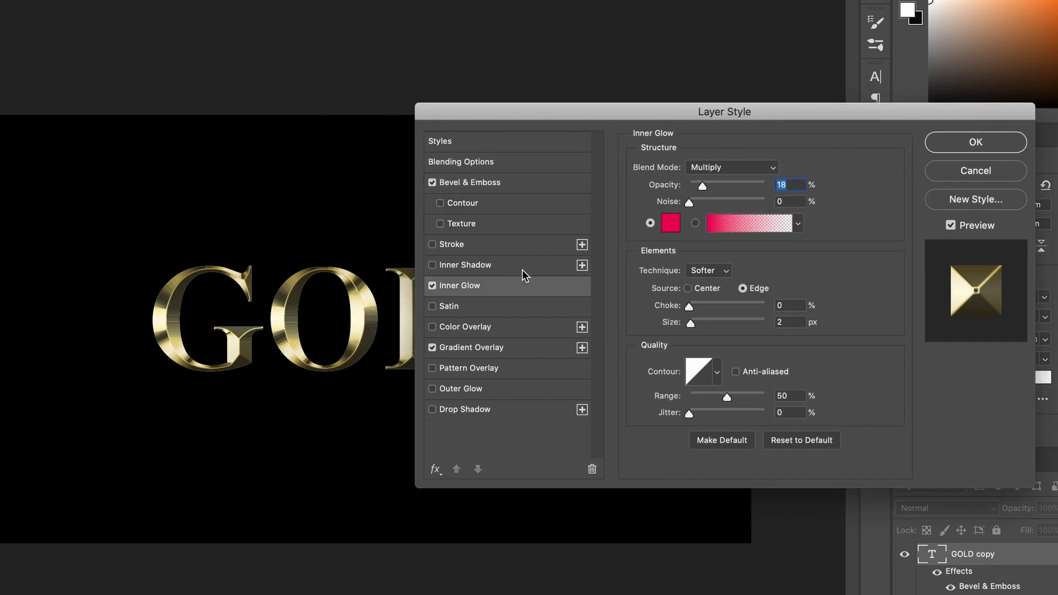
left_click(743, 169)
left_click(716, 166)
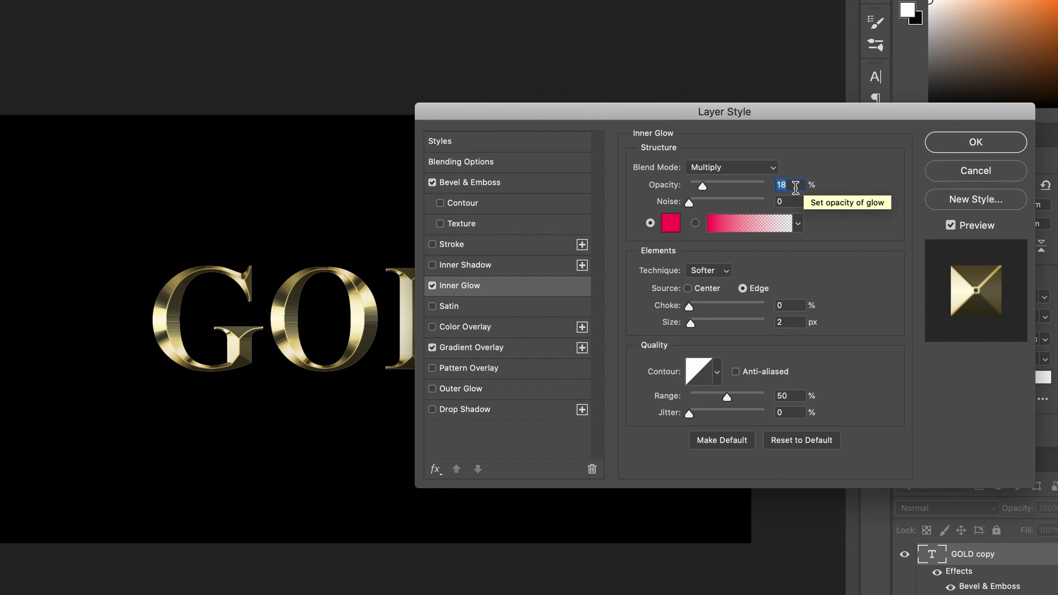
type("50")
Set the inner glow color to RGB 235, 125, 30.
left_click(670, 223)
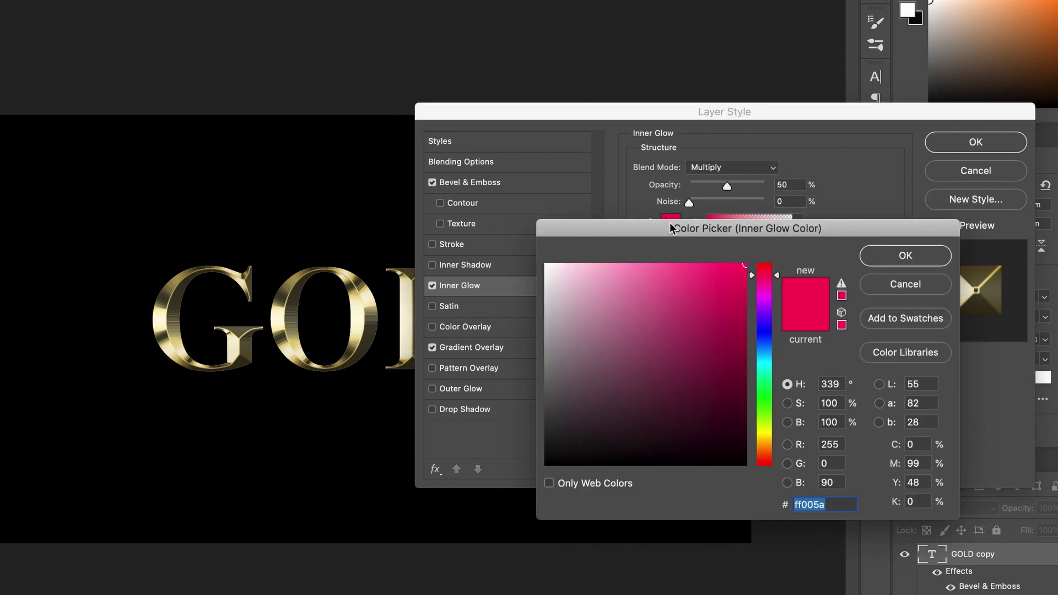
double_click(837, 444)
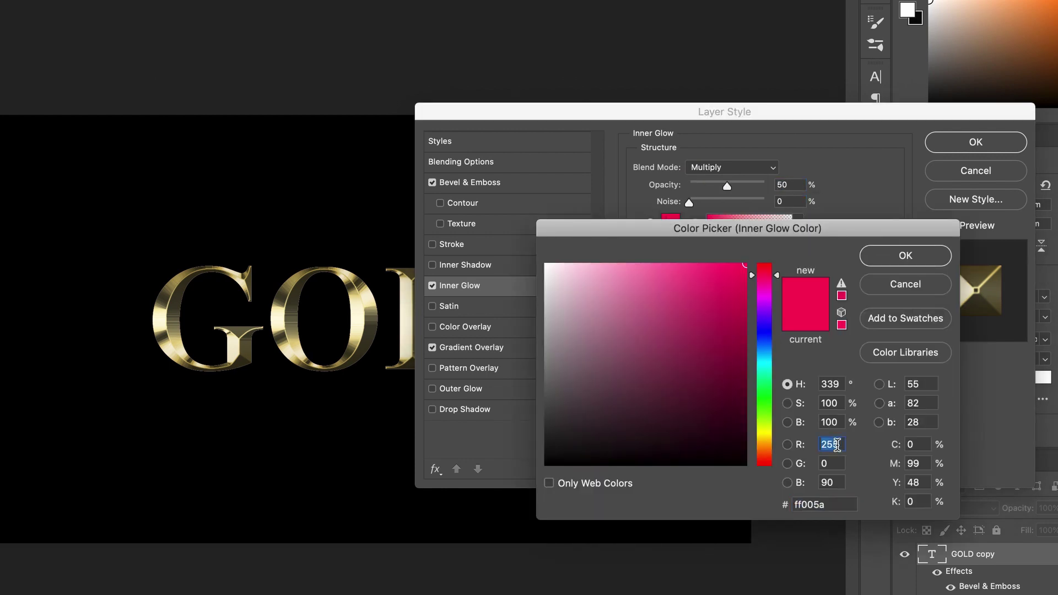
type("235")
double_click(833, 463)
type("125")
double_click(830, 483)
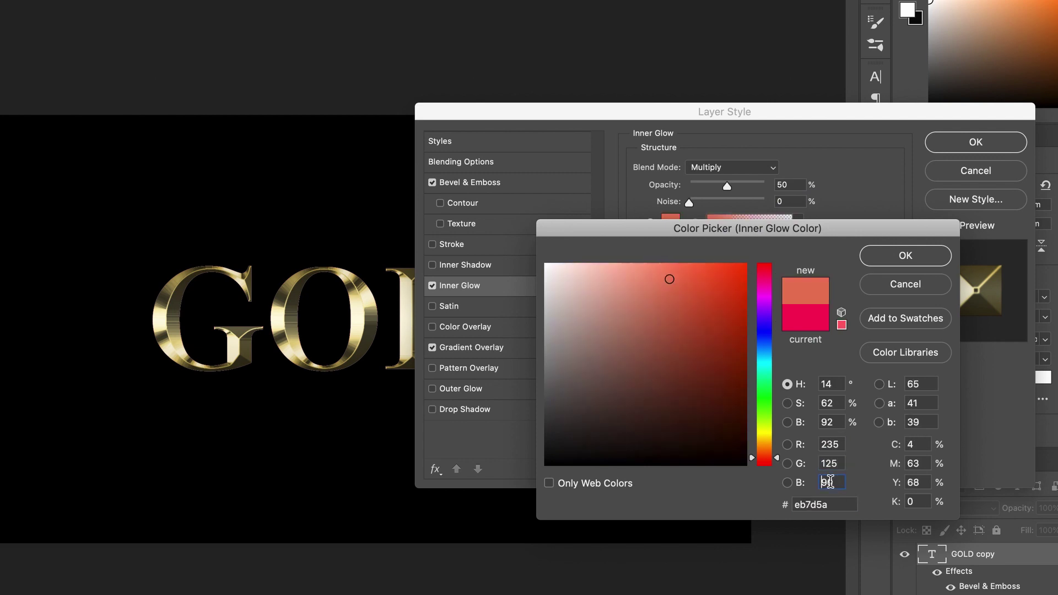
type("30")
left_click(905, 255)
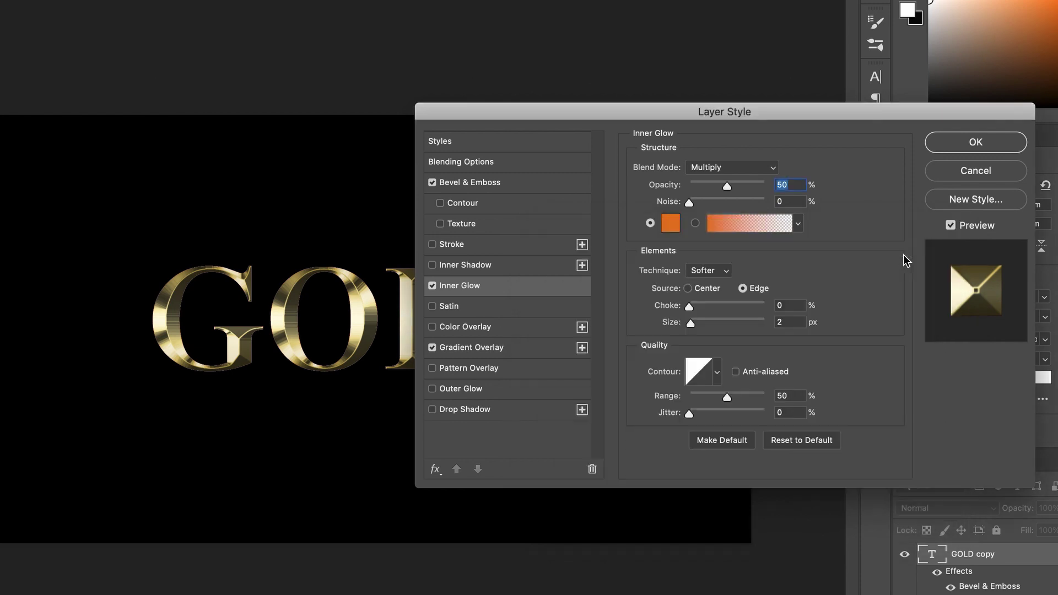
Set the inner glow size to 136 px and apply the layer style.
left_click_drag(690, 323, 733, 322)
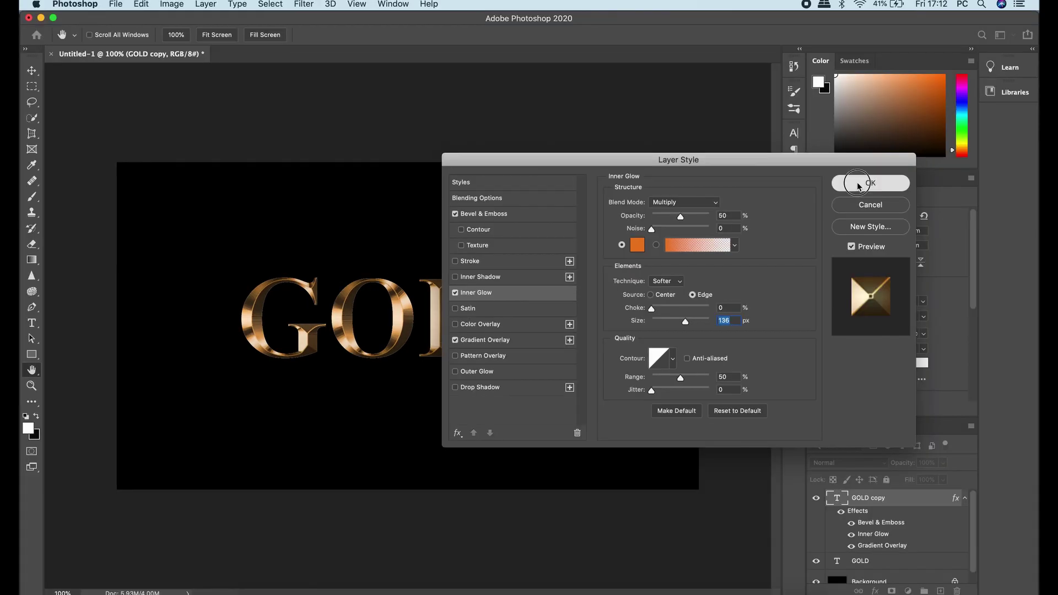
left_click(858, 184)
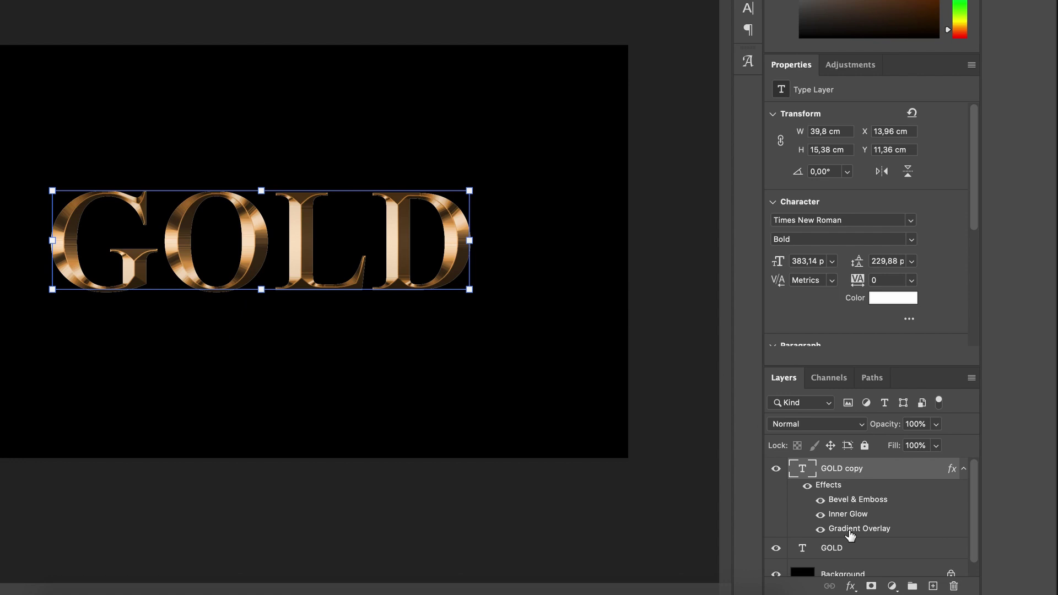
Add a Stroke effect with the Gradient fill type to the lower GOLD text layer.
scroll(887, 551, "down", 1)
left_click(890, 552)
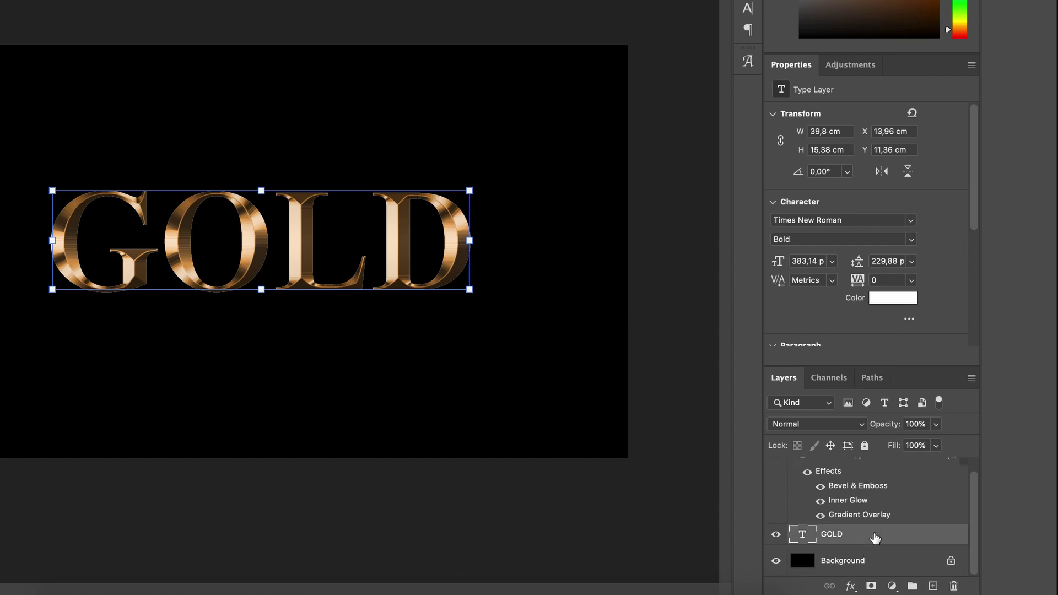
left_click(872, 588)
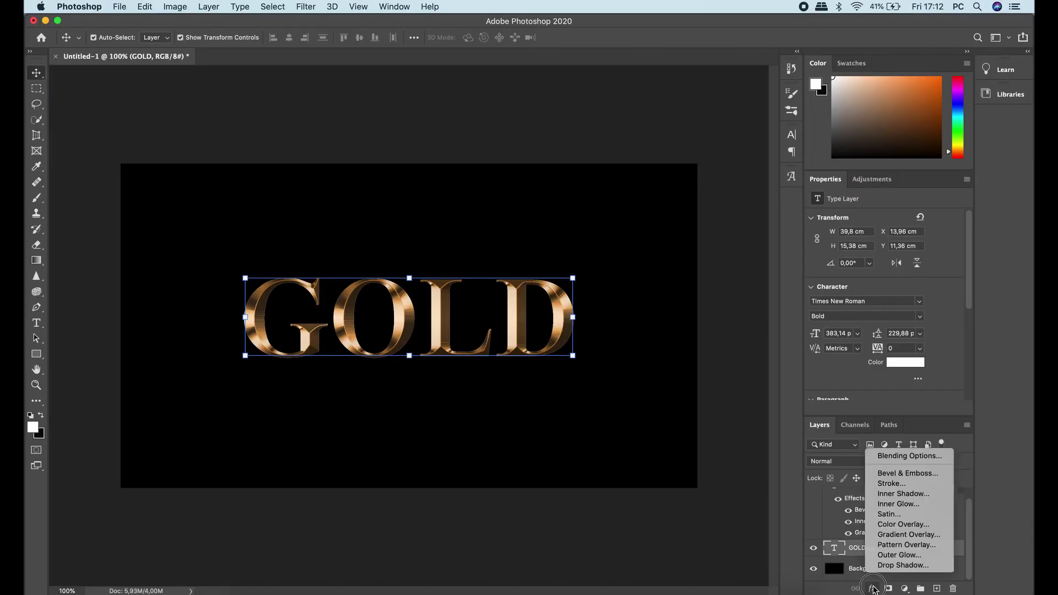
left_click(891, 483)
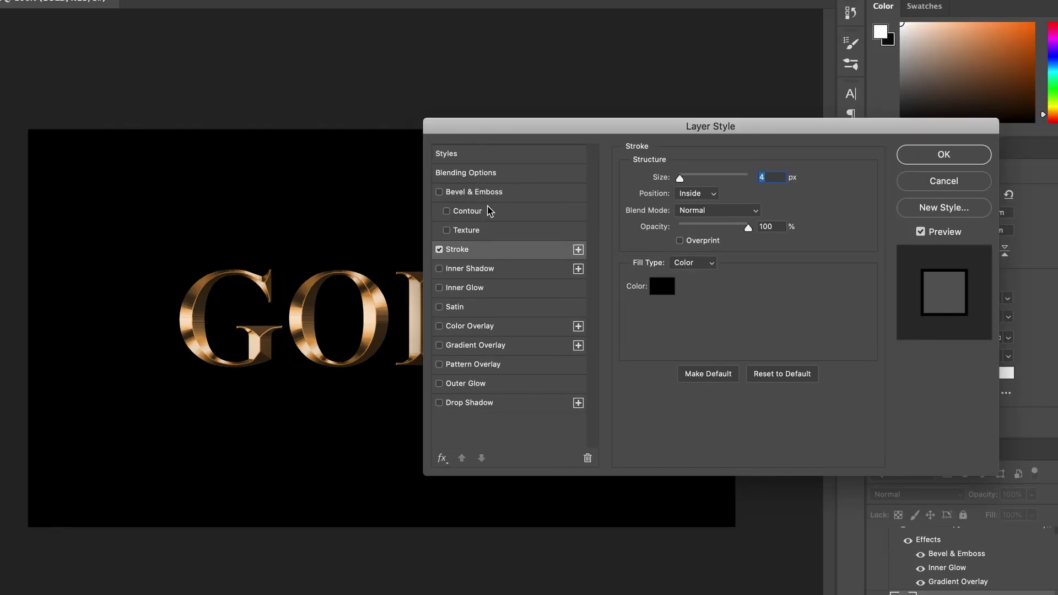
left_click(665, 273)
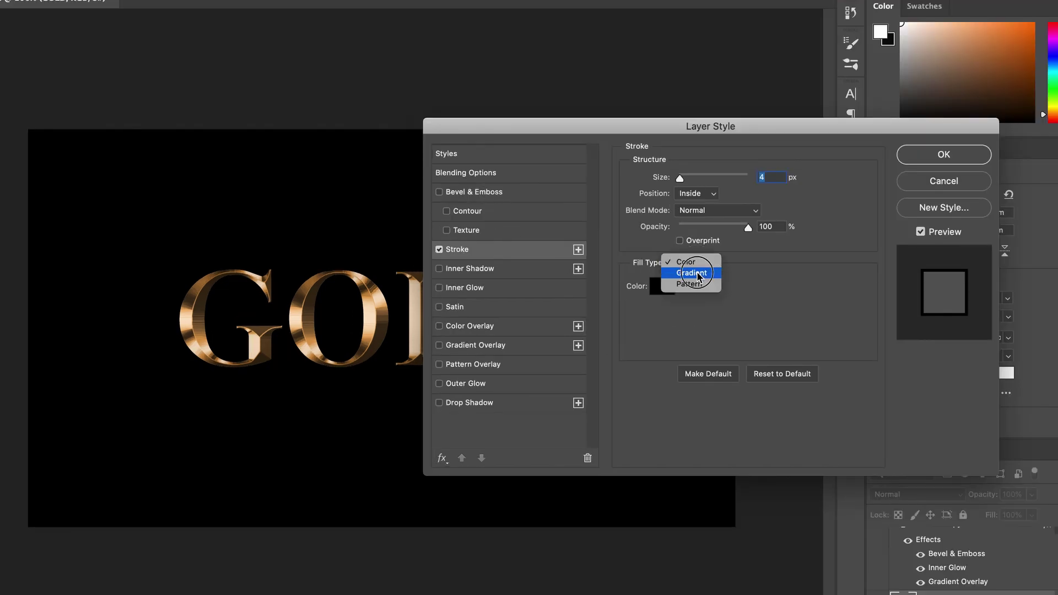
left_click(696, 273)
Apply the last gold gradient preset to the stroke and set its gradient style to Reflected.
left_click(747, 286)
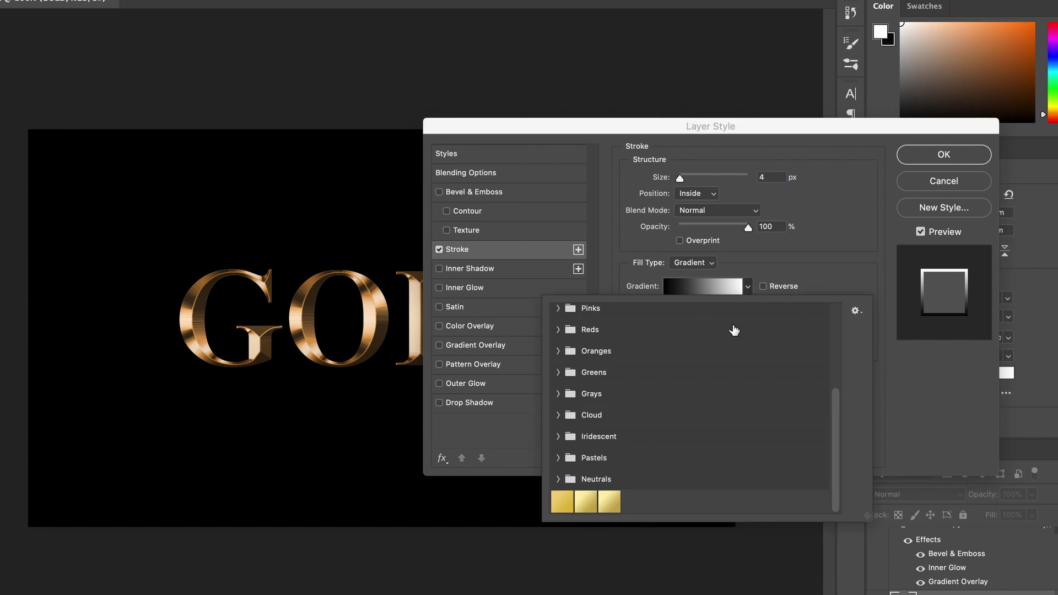
left_click(609, 501)
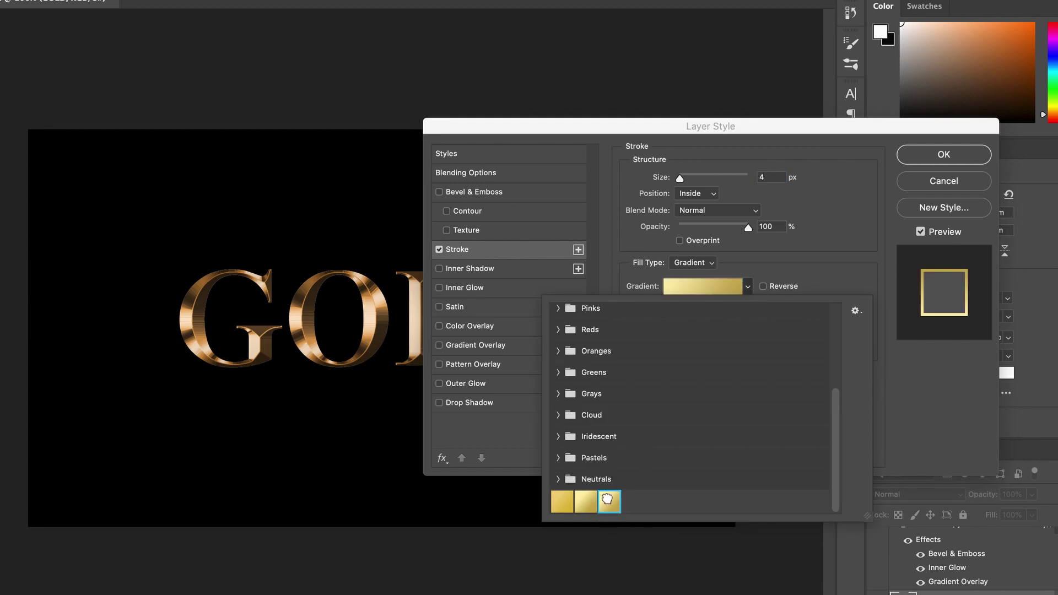
left_click(802, 278)
left_click(738, 305)
left_click(688, 303)
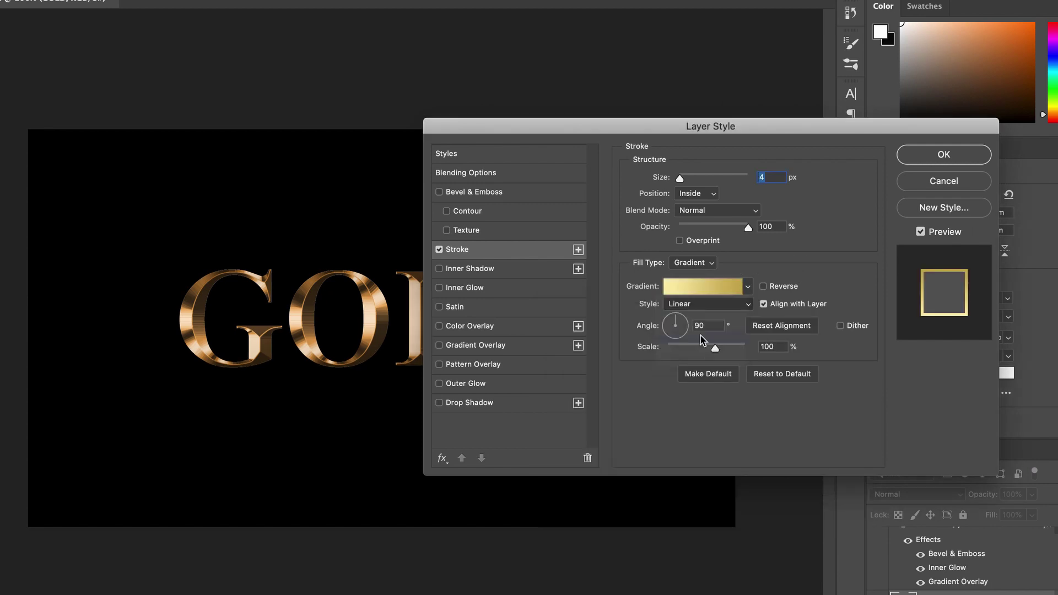
Set the stroke position to Outside and its size to 6 px.
left_click(710, 195)
left_click(707, 182)
type("6")
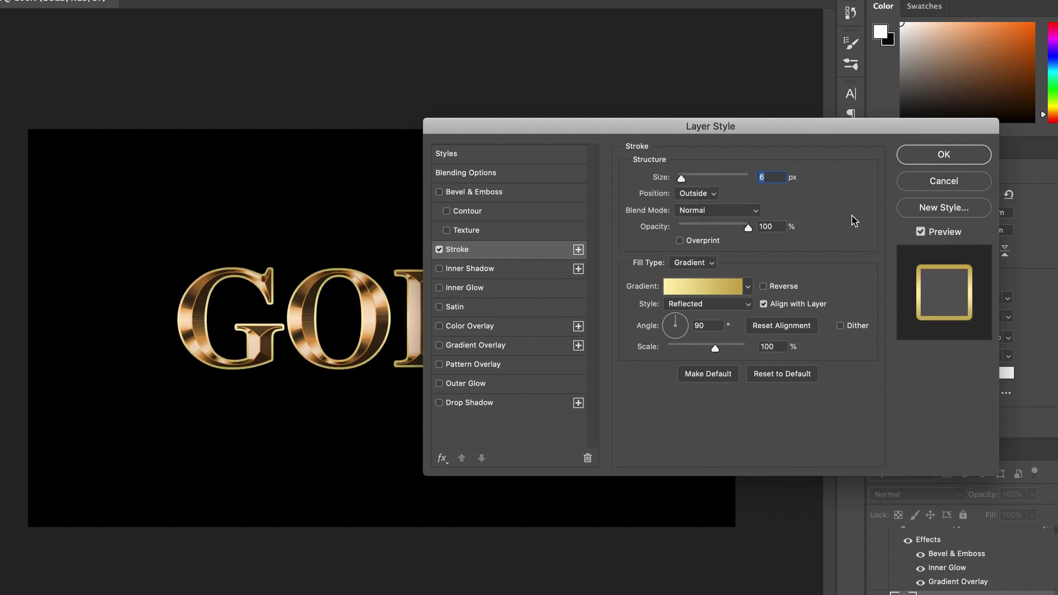
Enable Bevel & Emboss with the Stroke Emboss style and the Chisel Hard technique.
left_click(479, 193)
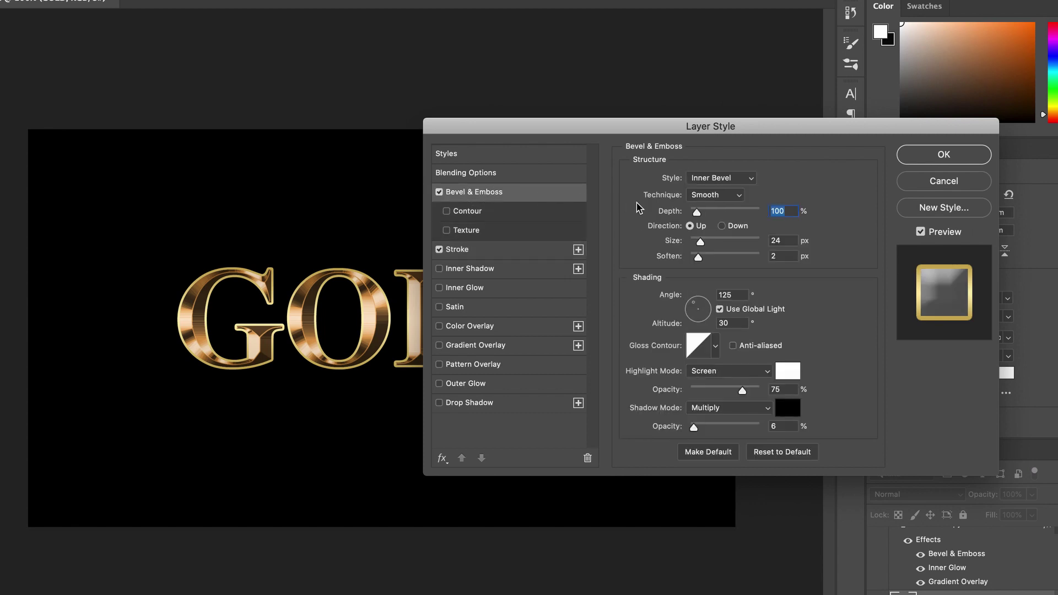
left_click(732, 178)
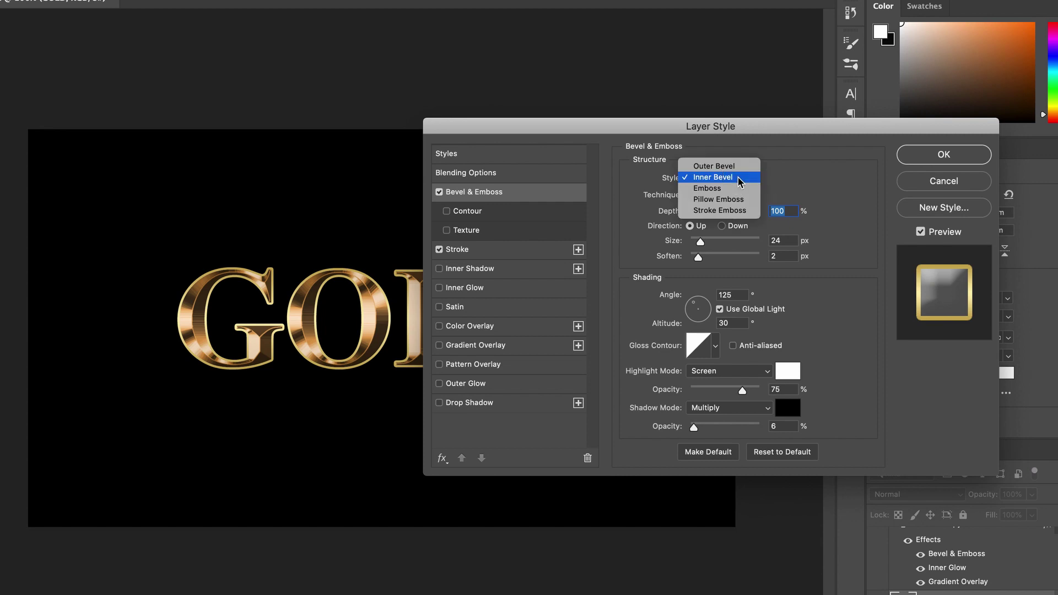
left_click(717, 214)
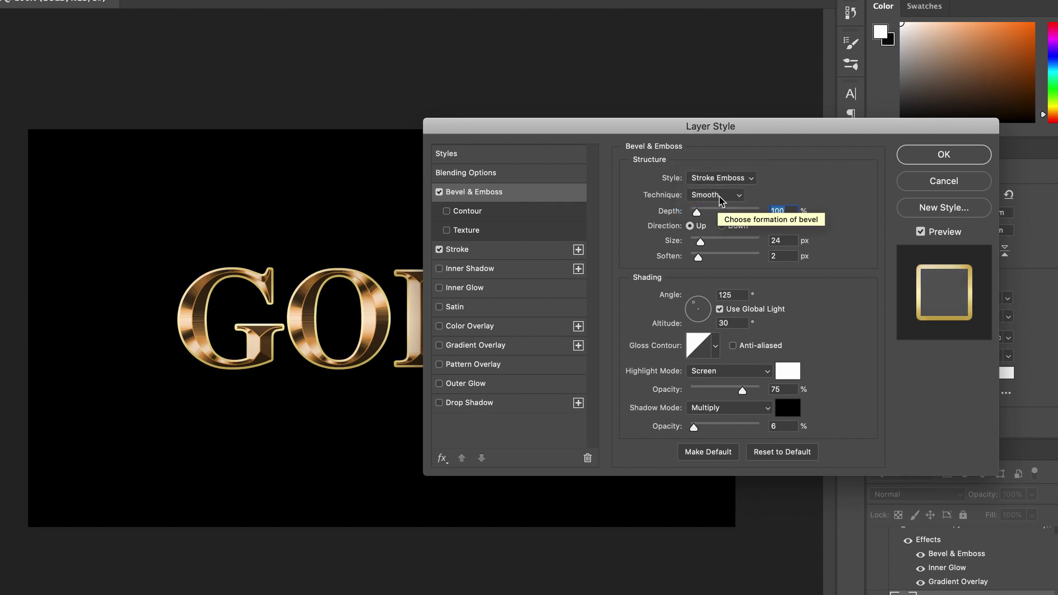
left_click(715, 195)
left_click(719, 209)
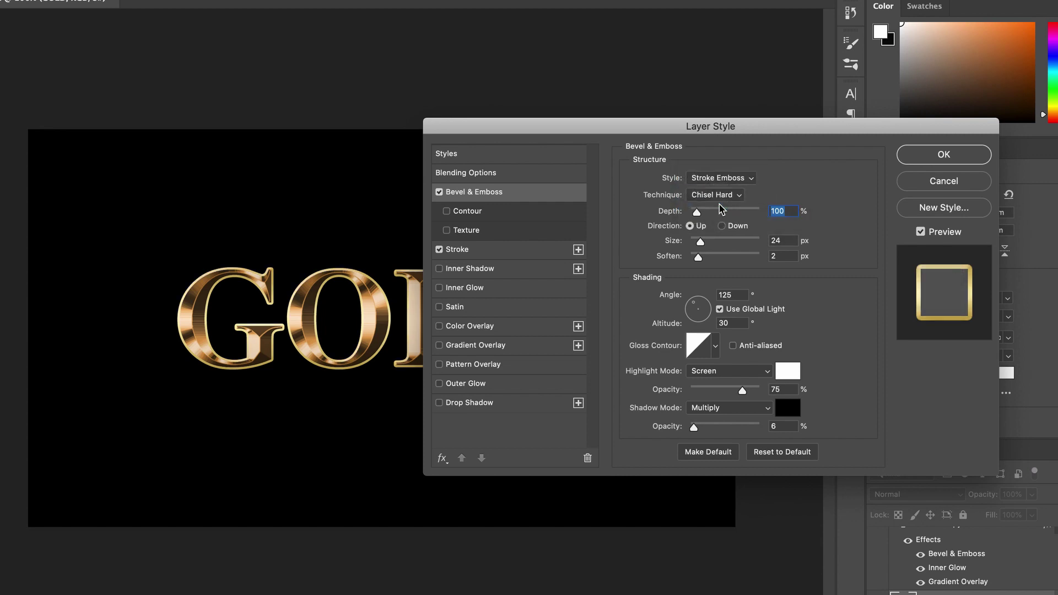
Set the bevel size to 6 px and apply the anti-aliased gloss contour with multiple sharp peaks.
left_click(774, 241)
type("6")
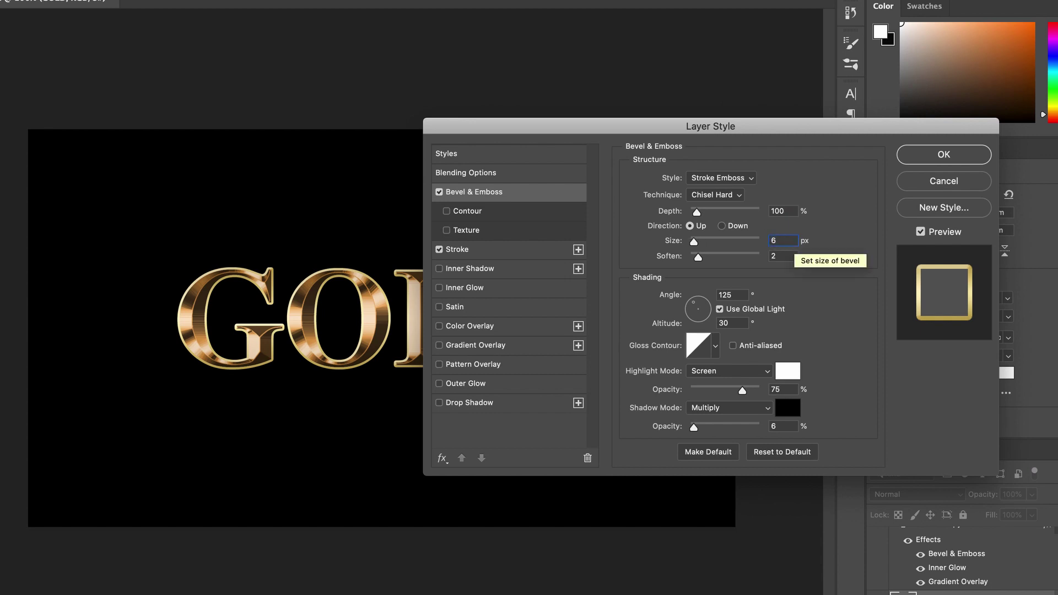
left_click(716, 346)
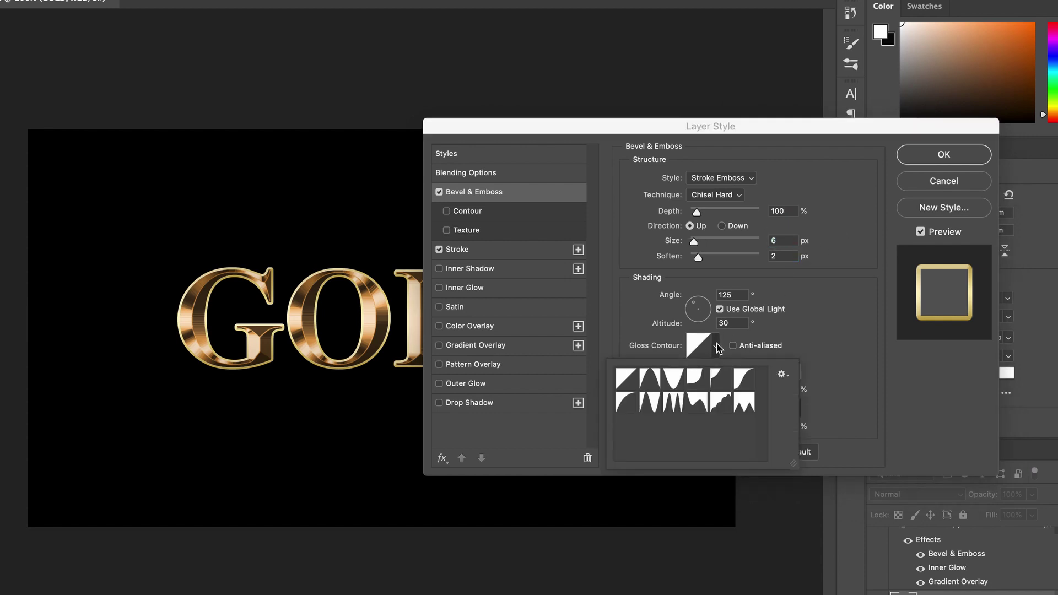
double_click(676, 406)
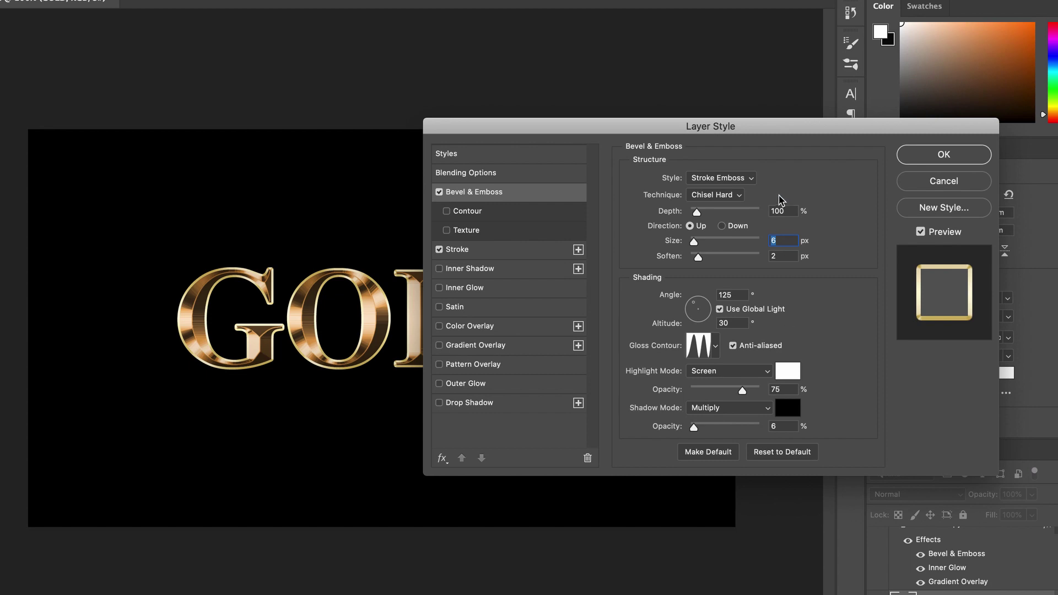
Set the stroke bevel's depth to 170% and enable its Contour option.
left_click_drag(697, 213, 700, 214)
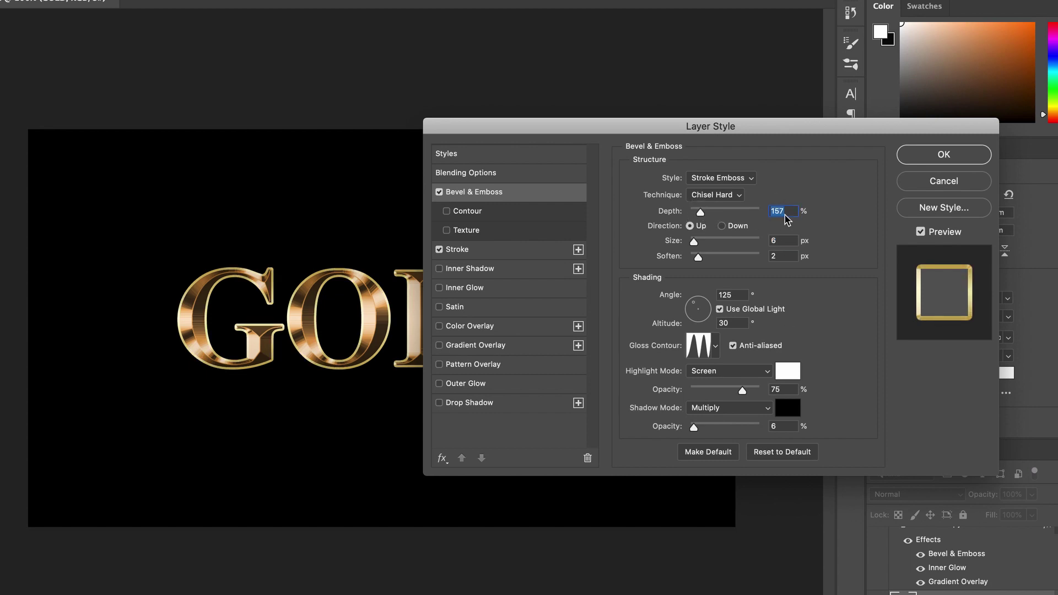
type("170")
key("Return")
left_click(446, 212)
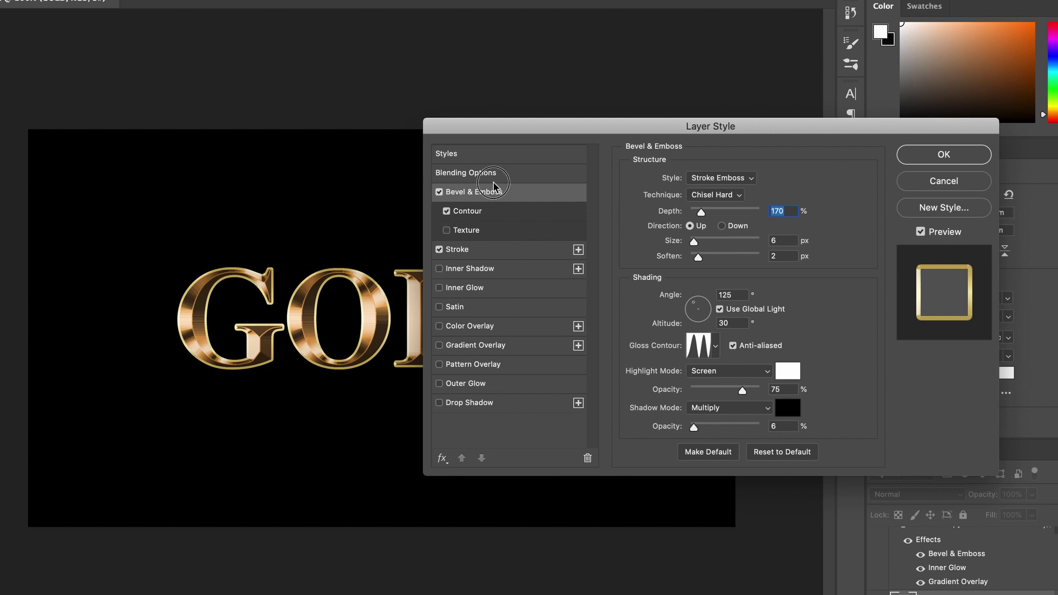
Enable Outer Glow at 40% opacity and set its color to RGB 230, 120, 30.
left_click(479, 386)
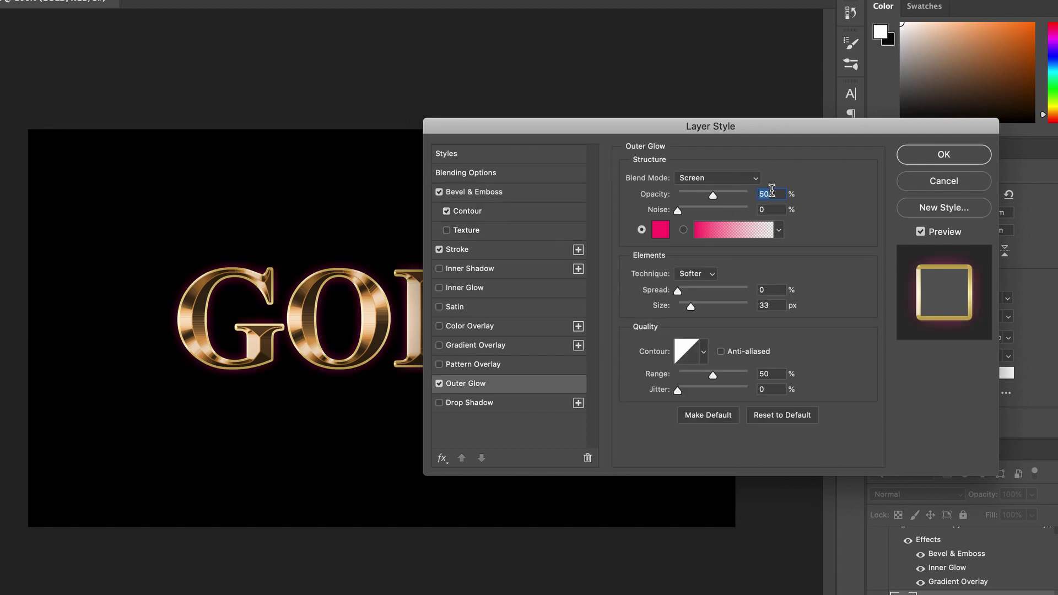
type("40")
left_click(660, 231)
left_click(810, 434)
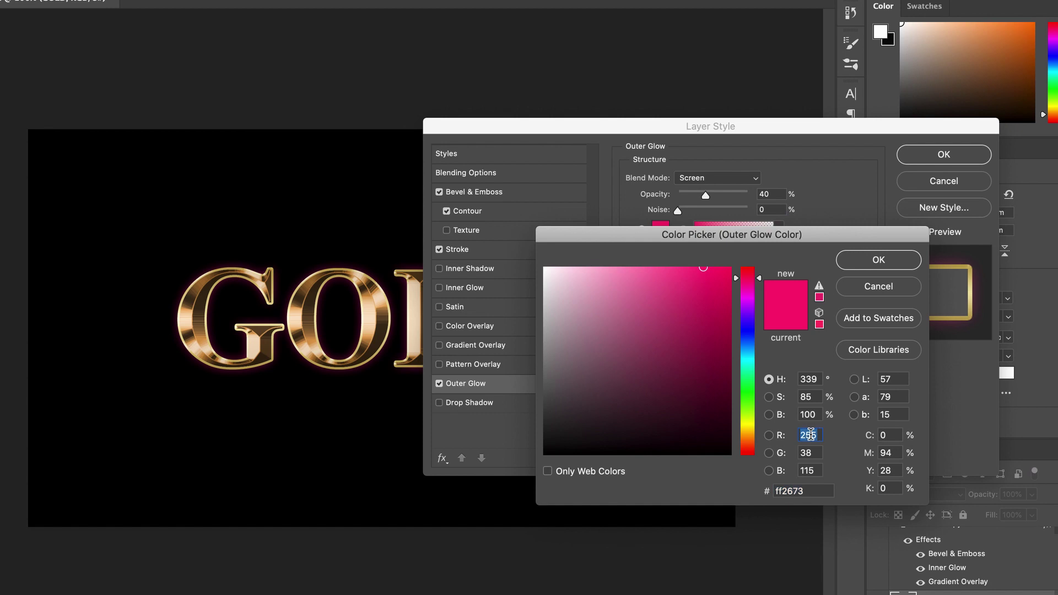
type("230")
key("Tab")
type("120")
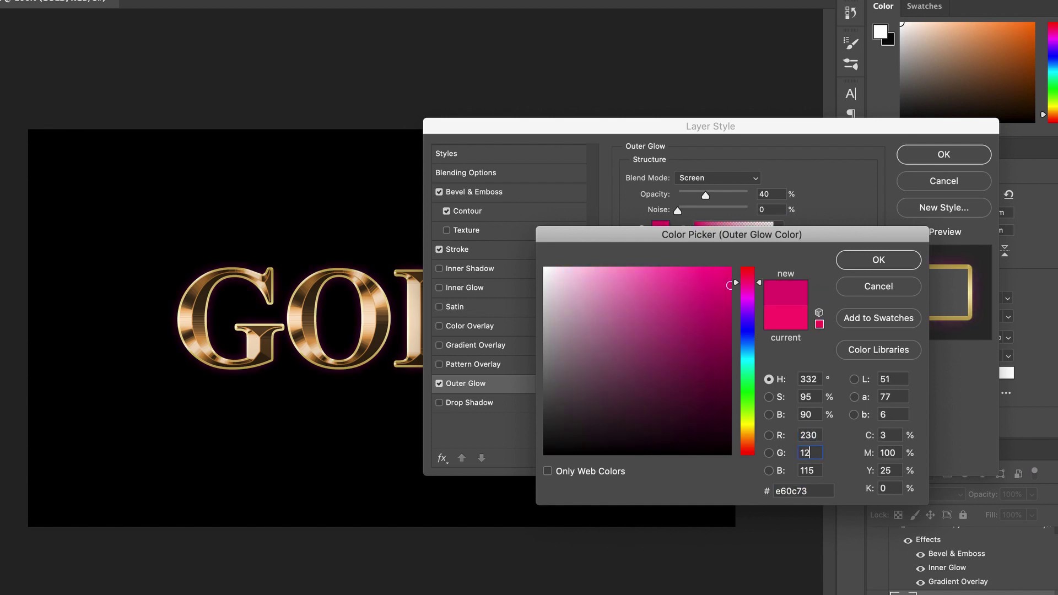
left_click(809, 470)
type("30")
left_click(876, 259)
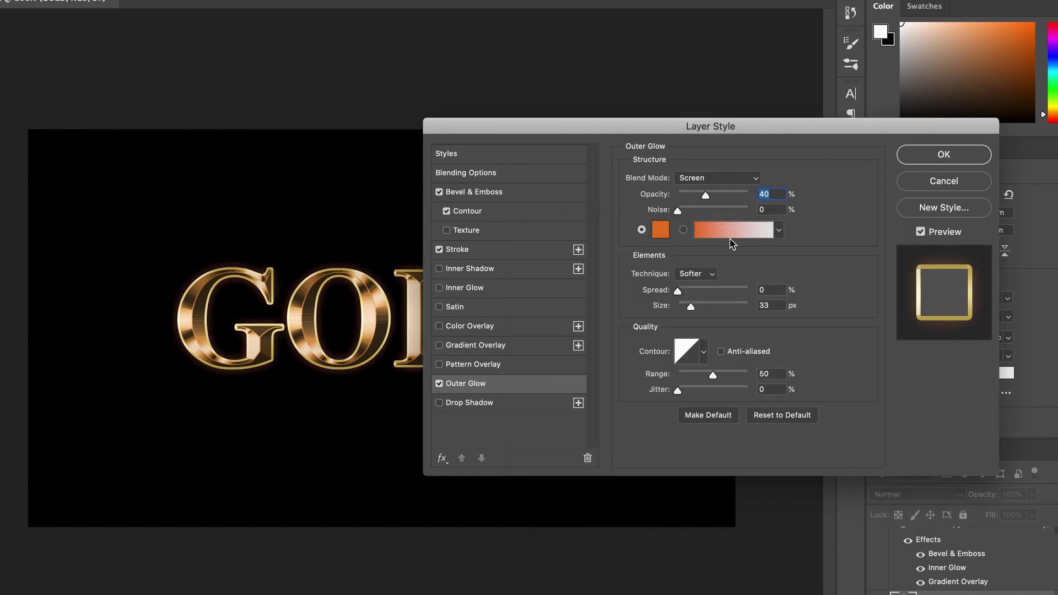
Increase the outer glow size to 57 px and lower its opacity to 32%.
key("shift+Down")
left_click_drag(692, 310, 698, 307)
mouse_move(699, 197)
left_mouse_down()
mouse_move(743, 198)
mouse_move(690, 198)
mouse_move(701, 198)
left_mouse_up()
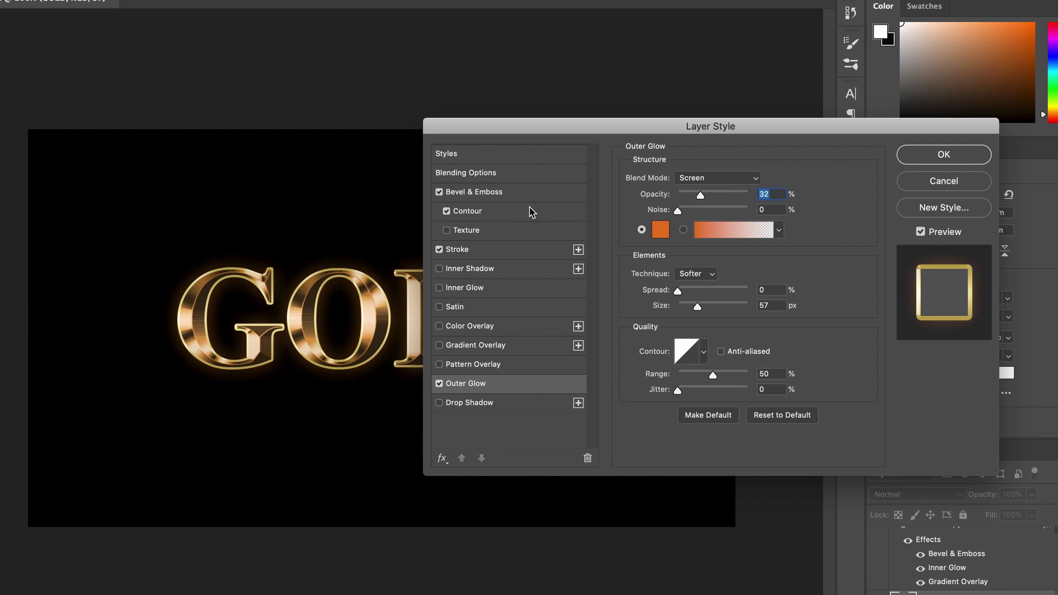
Set the bevel's soften to 0 px and shadow opacity to 75%, and apply the layer style.
left_click(512, 193)
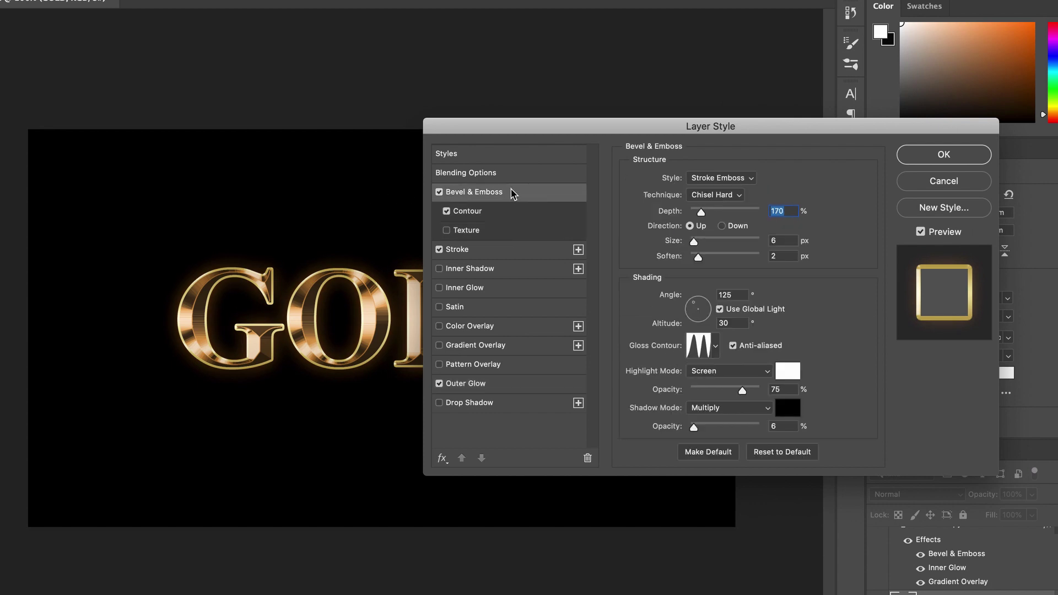
left_click_drag(698, 257, 689, 257)
left_click_drag(694, 427, 742, 427)
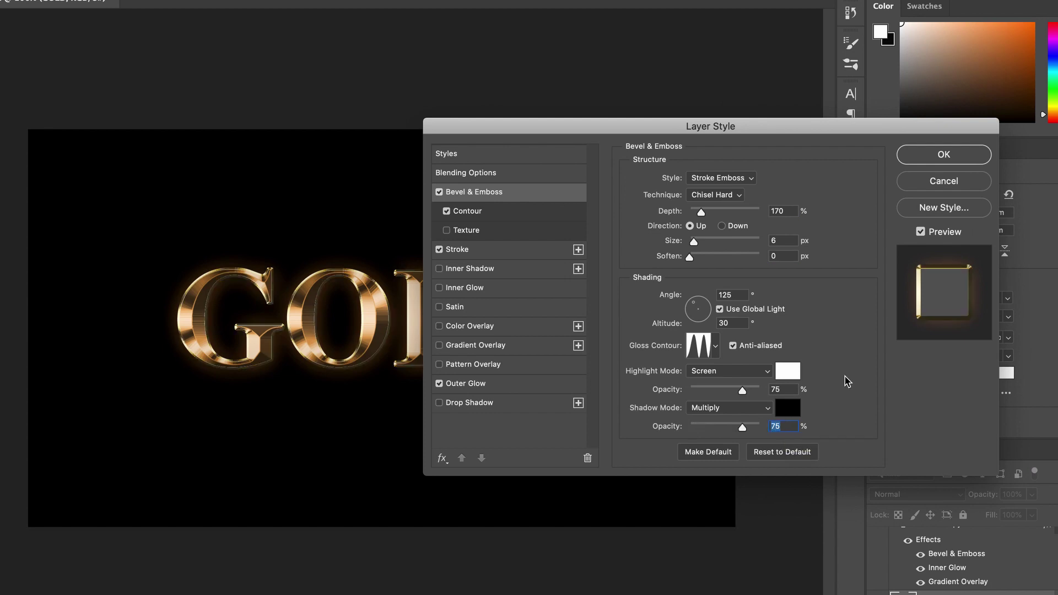
left_click(944, 154)
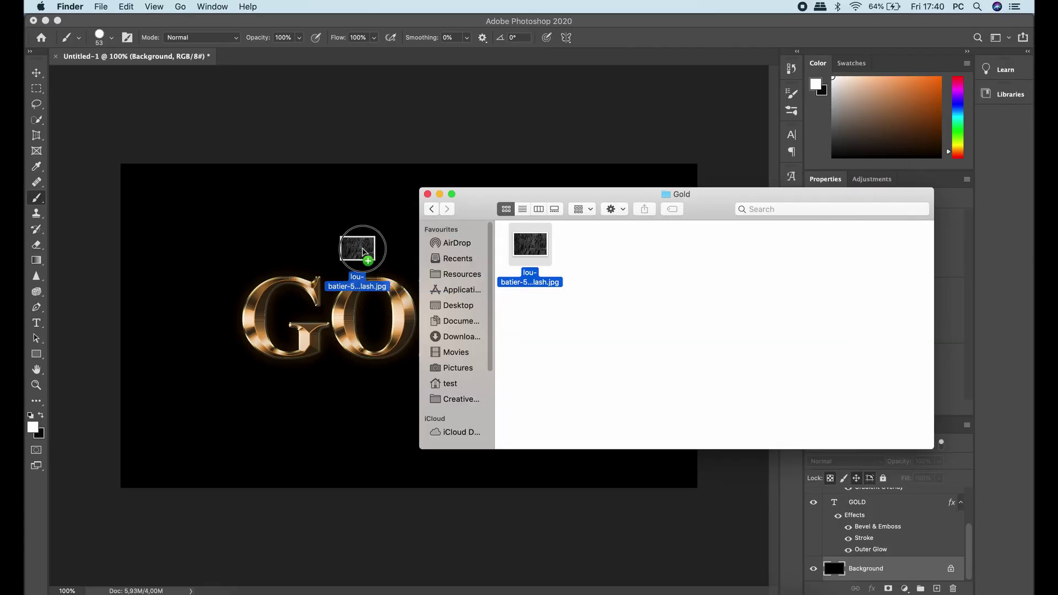
Place the dark rock photo from the Gold folder above the Background layer, scale it to about 38% and align it with the canvas's left edge.
left_click_drag(362, 250, 363, 247)
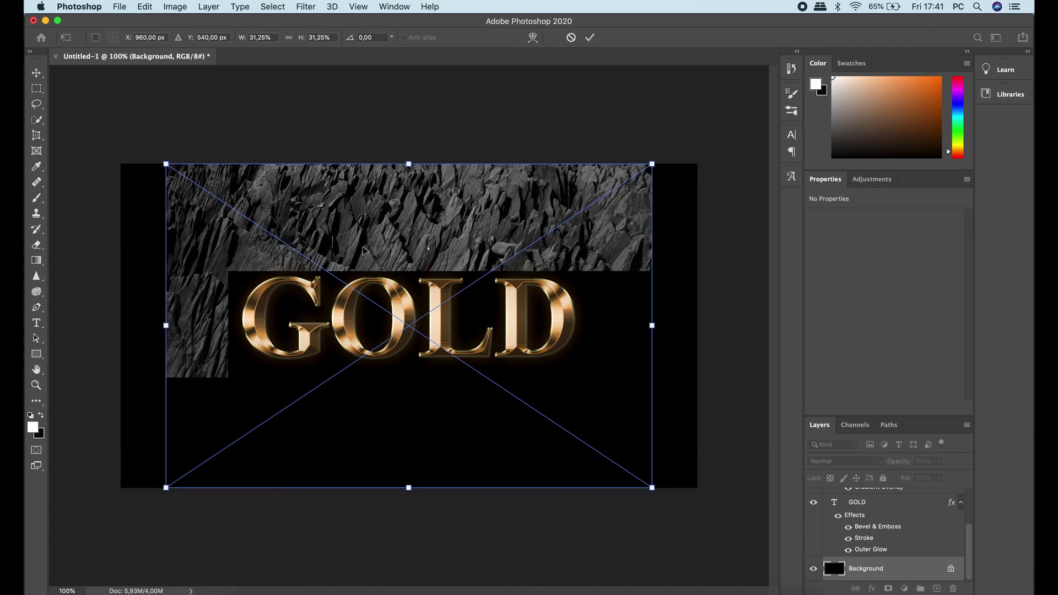
left_click_drag(652, 164, 759, 89)
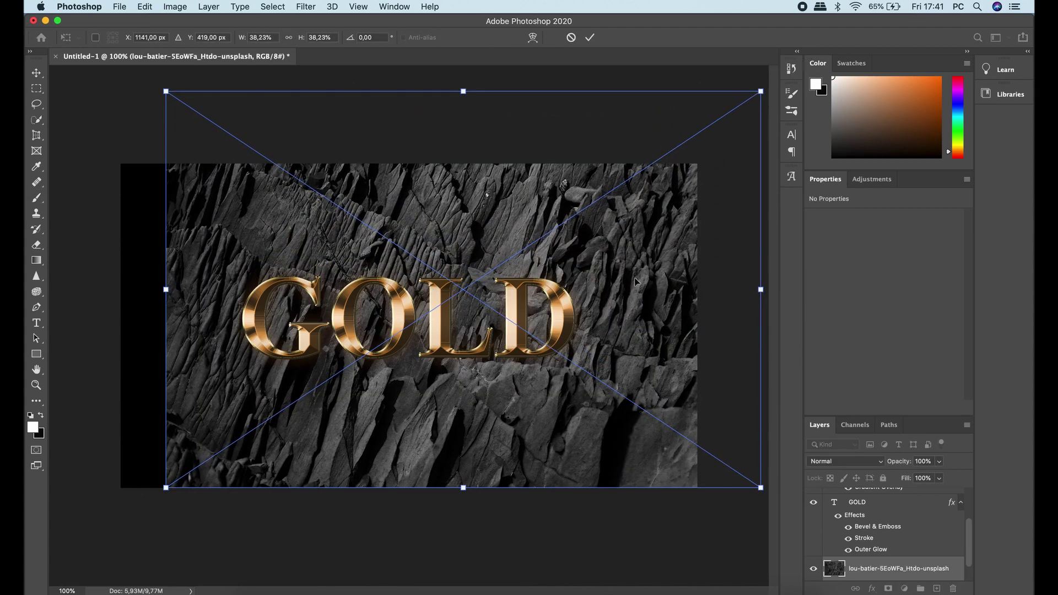
left_click_drag(642, 274, 597, 270)
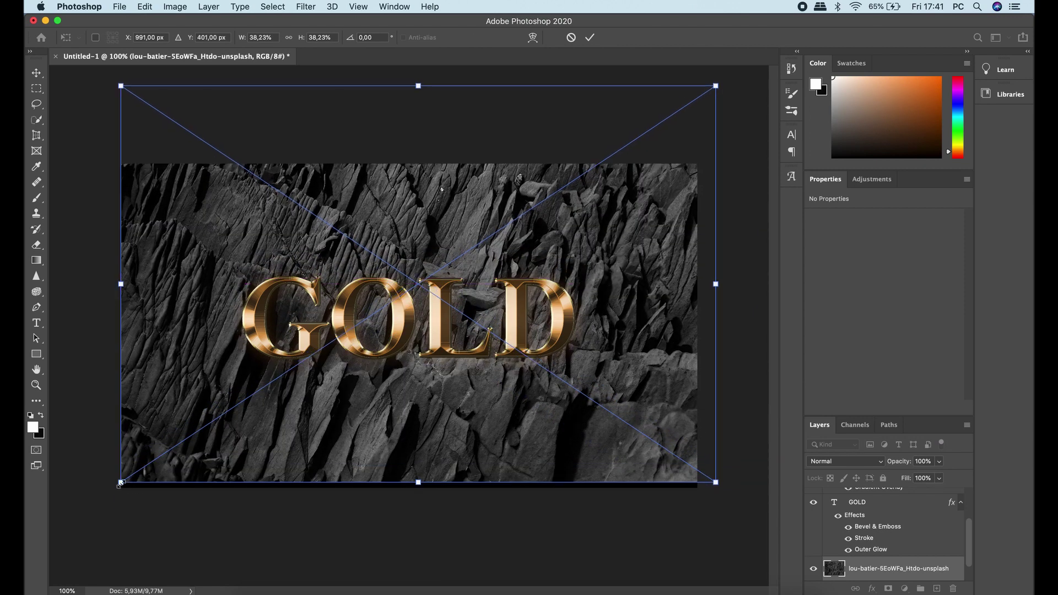
Enlarge the rock photo to about 40%, position it to cover the whole canvas and commit the placement.
left_click_drag(121, 482, 95, 500)
left_click_drag(461, 417, 464, 400)
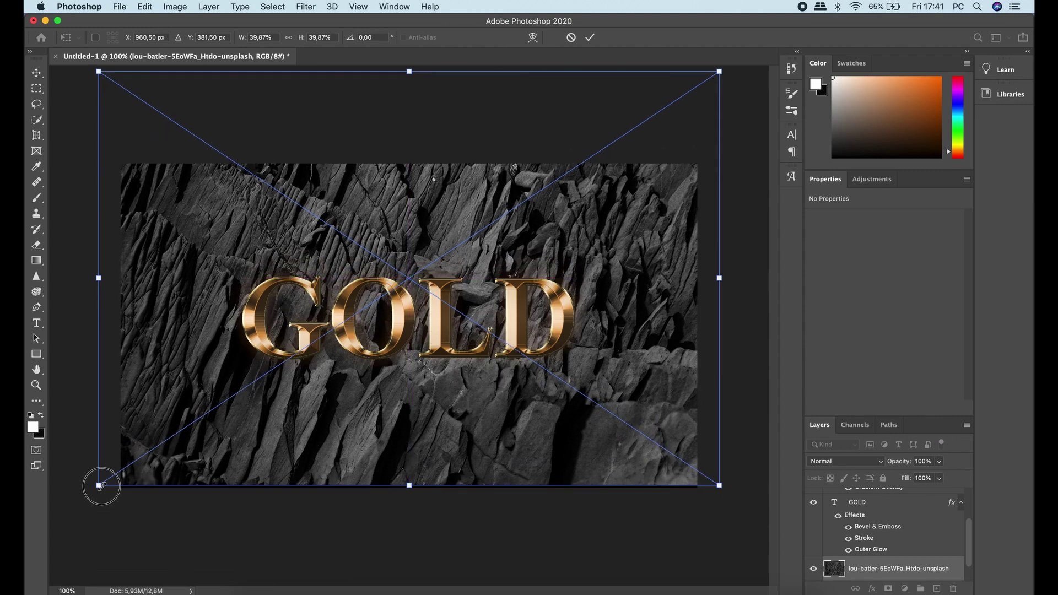
left_click_drag(99, 485, 90, 491)
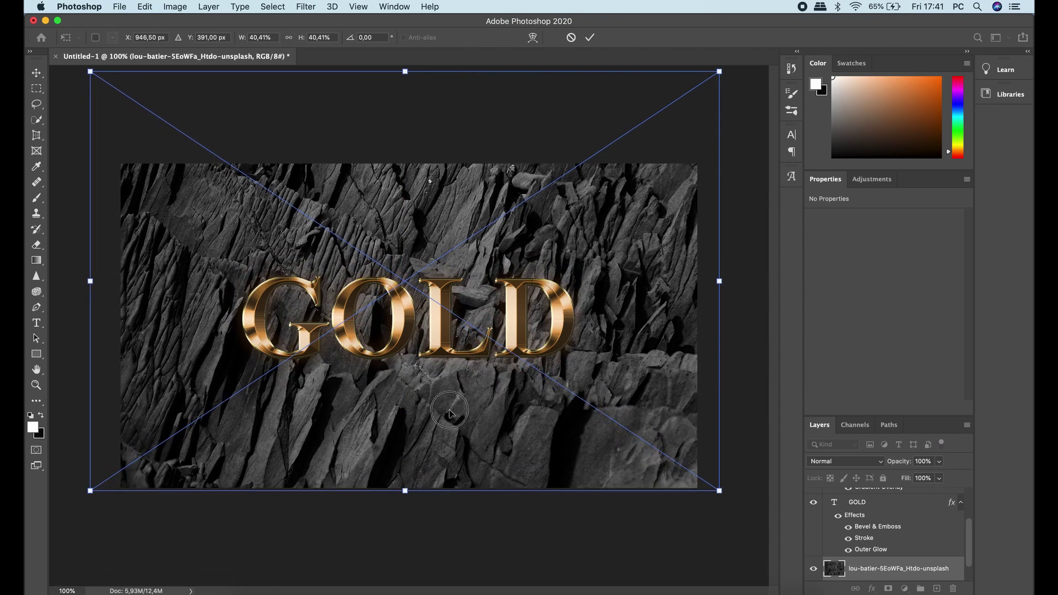
mouse_move(459, 412)
left_mouse_down()
mouse_move(475, 406)
mouse_move(463, 398)
left_mouse_up()
left_click_drag(463, 398, 464, 398)
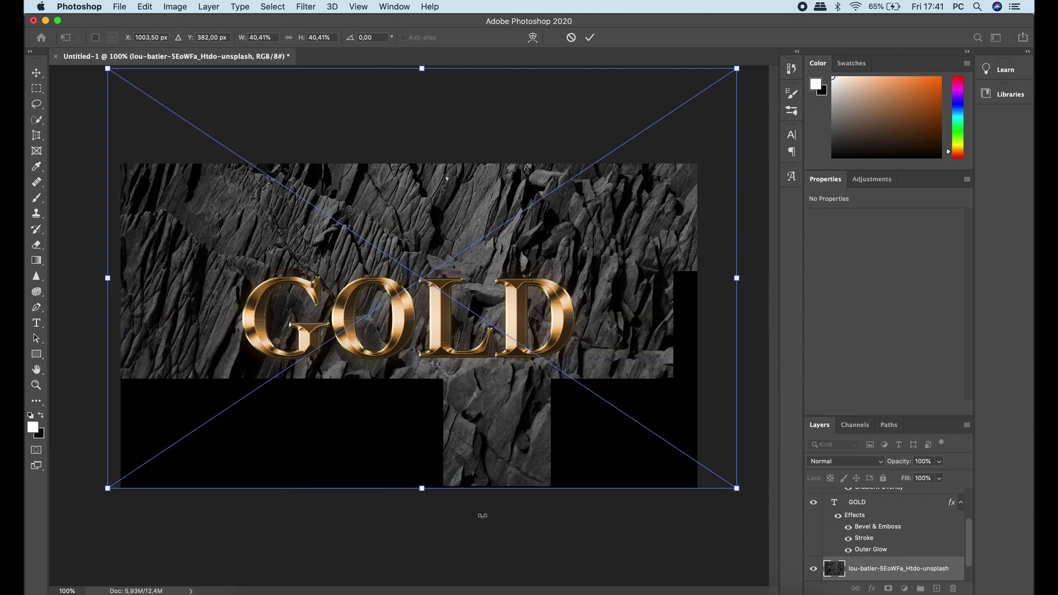
key("b")
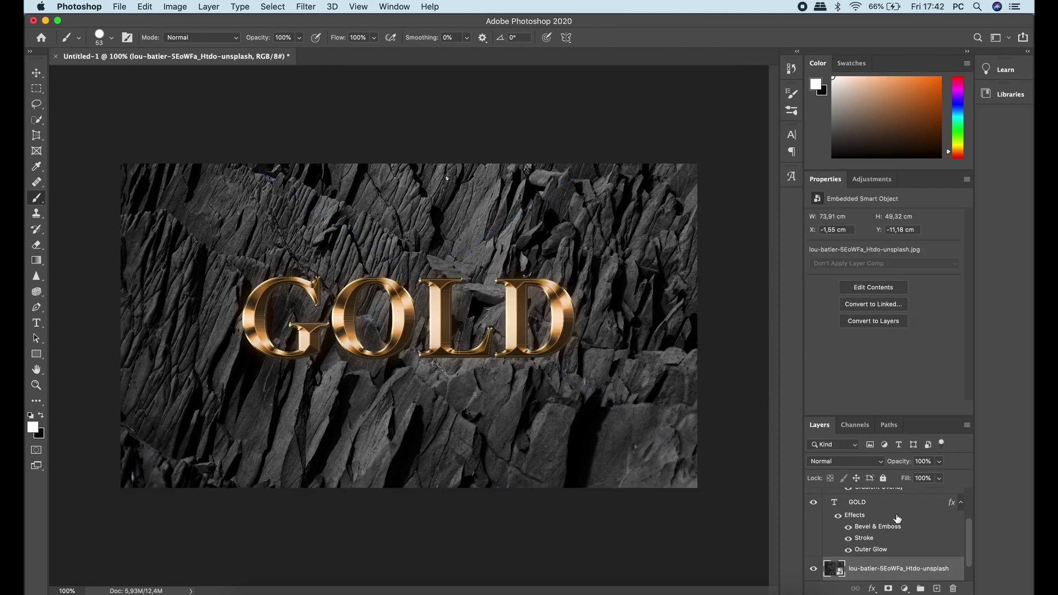
Rasterize the layer style of the lower GOLD text layer.
double_click(872, 505)
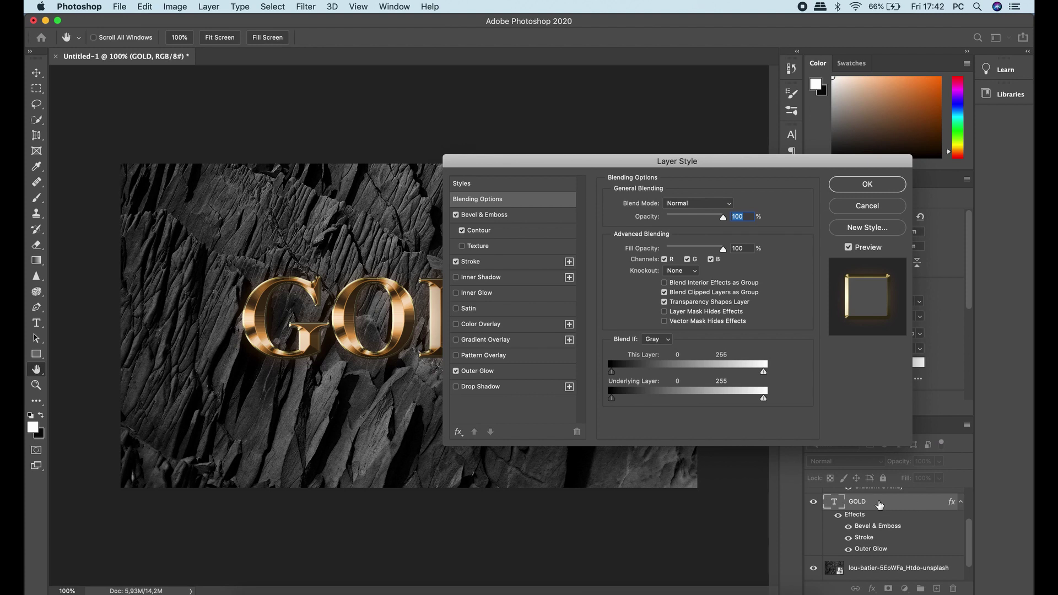
key("Escape")
right_click(878, 505)
left_click(794, 235)
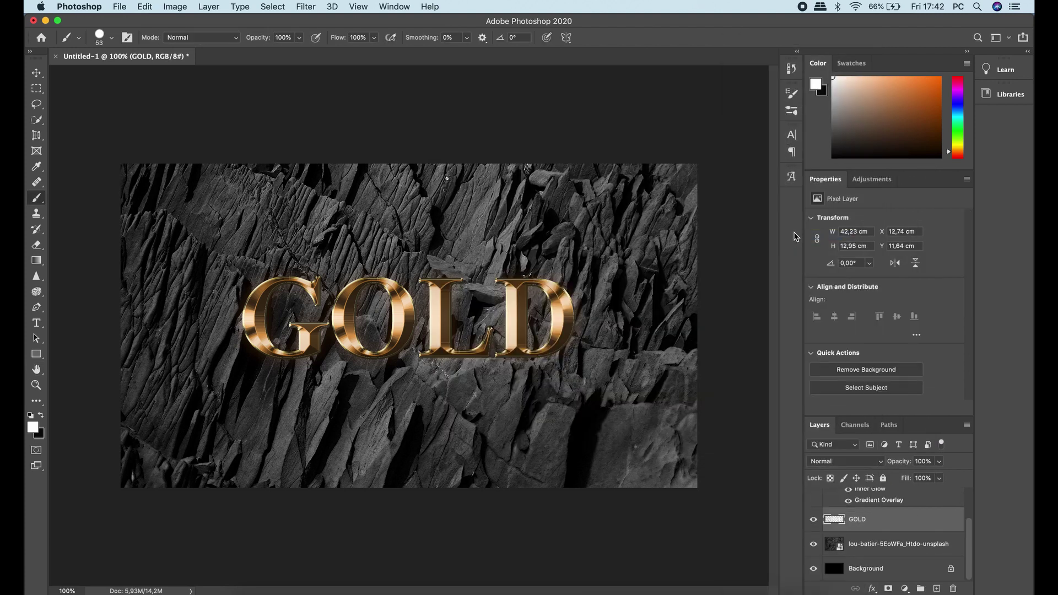
Rasterize the layer style of the GOLD copy layer.
scroll(858, 500, "up", 3)
right_click(889, 494)
left_click(809, 235)
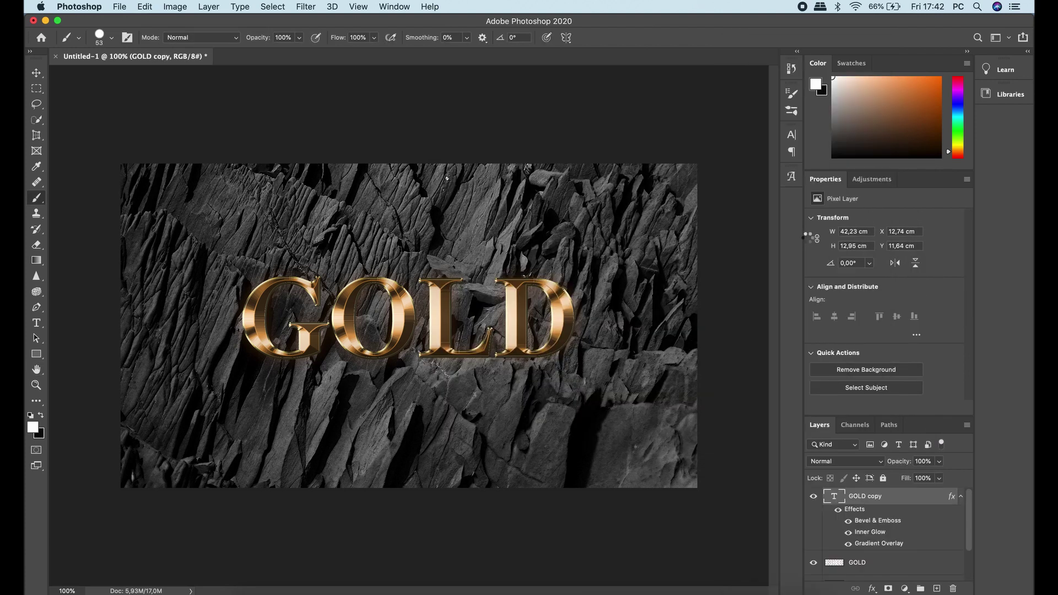
Add a layer mask to the GOLD copy layer.
left_click(888, 588)
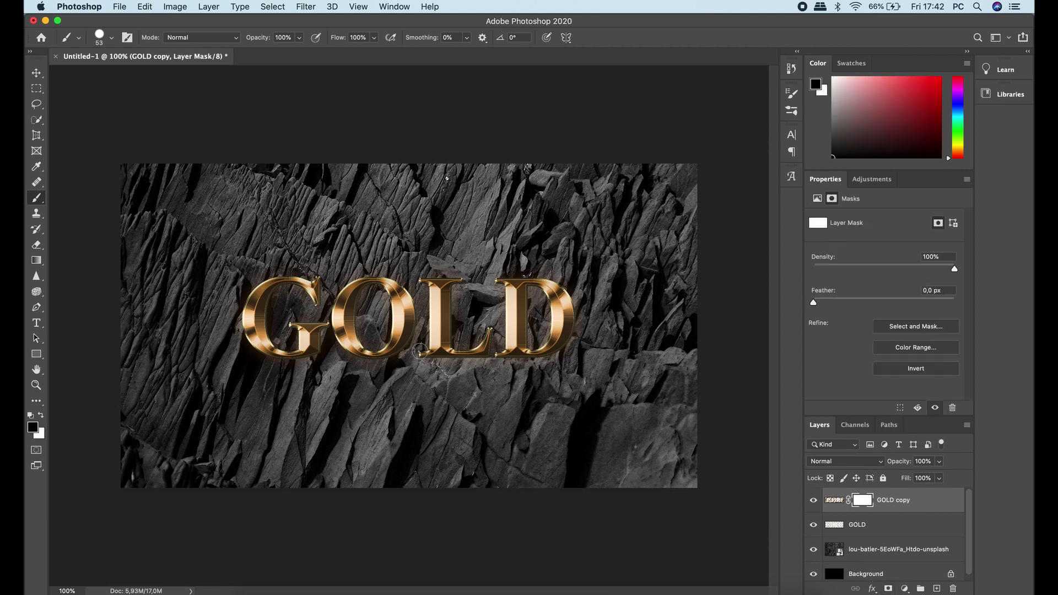
scroll(406, 367, "up", 5)
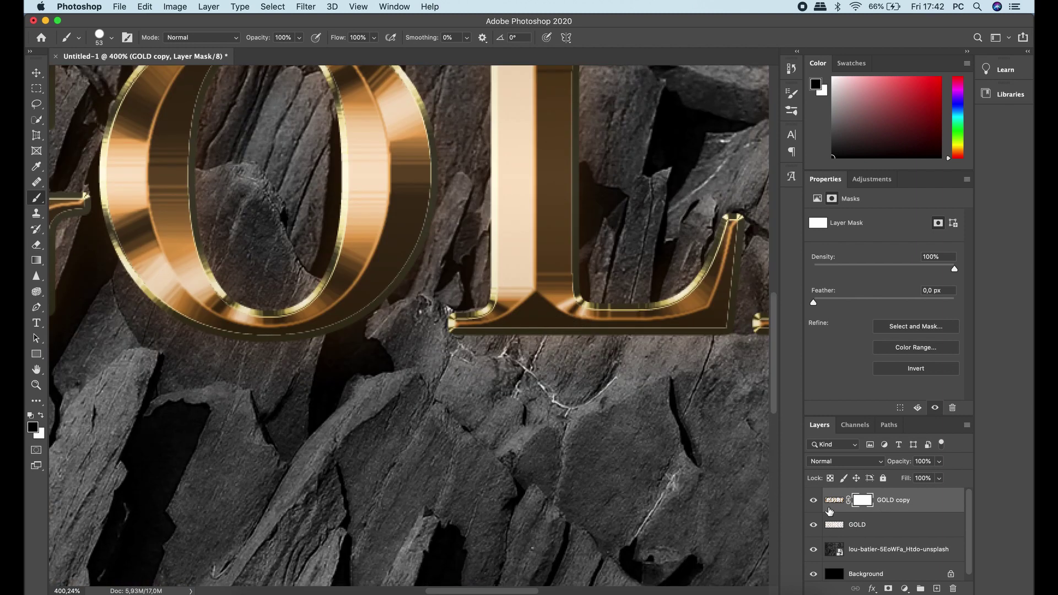
left_click(834, 502)
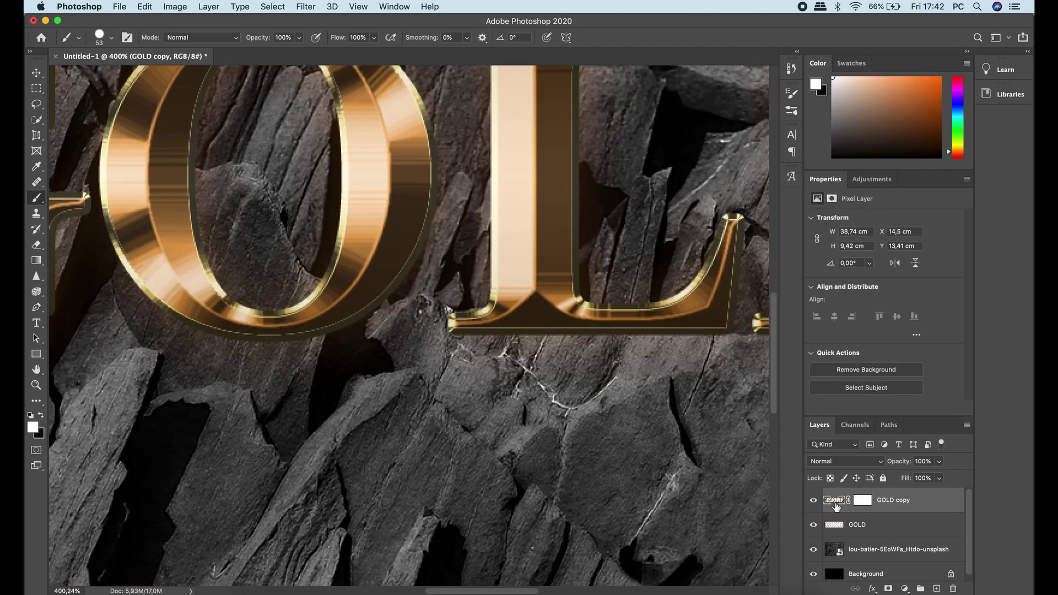
Move the rock photo layer above the GOLD copy layer and lower its opacity to 27%.
left_click_drag(892, 549, 899, 477)
left_click(939, 461)
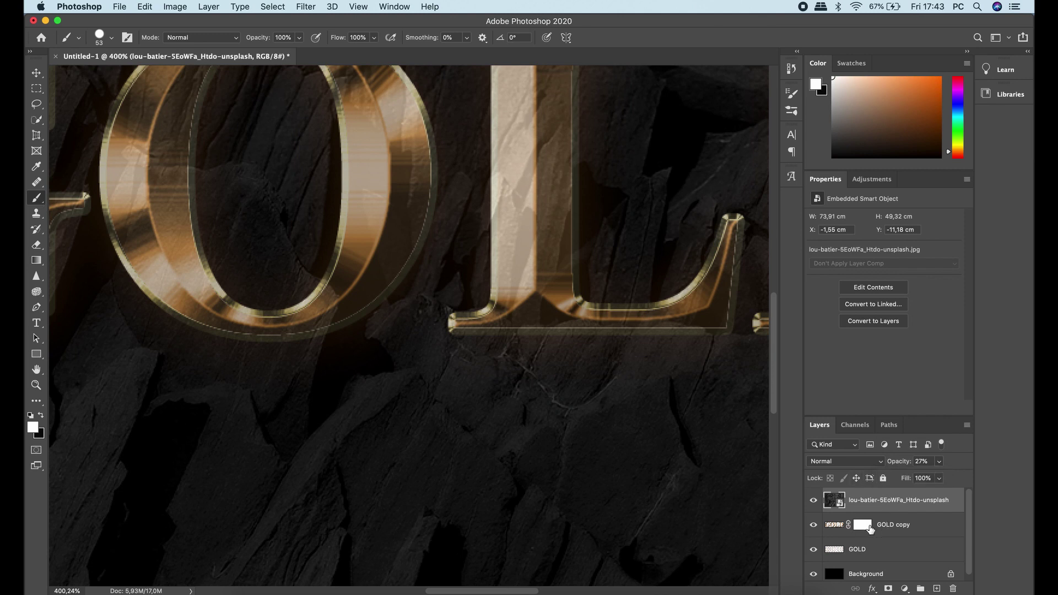
Paint black on the GOLD copy layer's mask along the rock edge to hide the base of the letter L.
left_click(862, 525)
key("x")
mouse_move(472, 349)
left_mouse_down()
mouse_move(463, 345)
mouse_move(538, 354)
mouse_move(515, 366)
mouse_move(679, 350)
mouse_move(694, 363)
left_mouse_up()
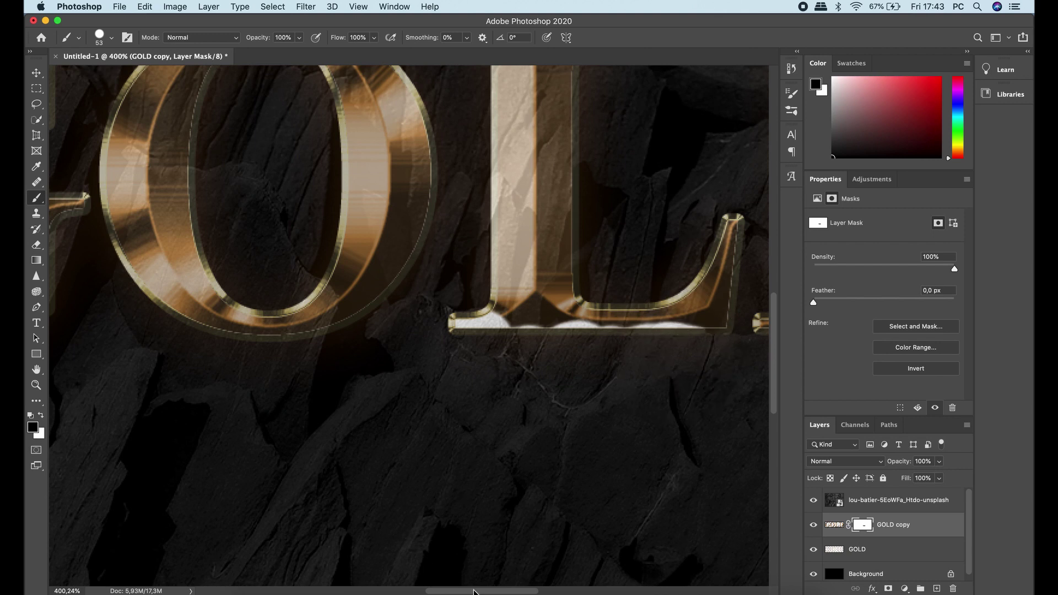
scroll(441, 397, "right", 6)
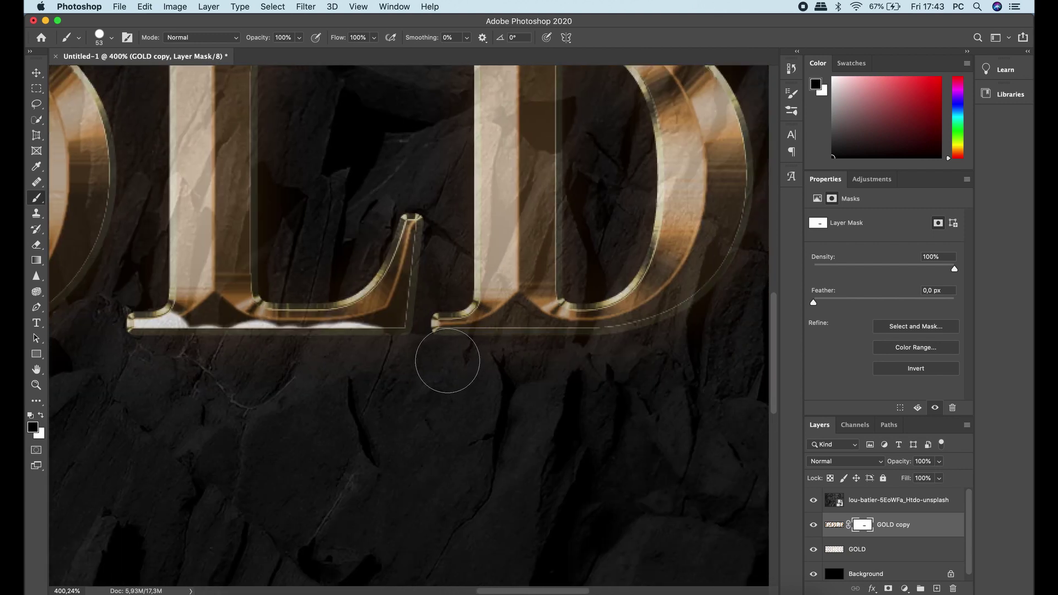
mouse_move(566, 591)
left_mouse_down()
mouse_move(472, 591)
mouse_move(510, 588)
left_mouse_up()
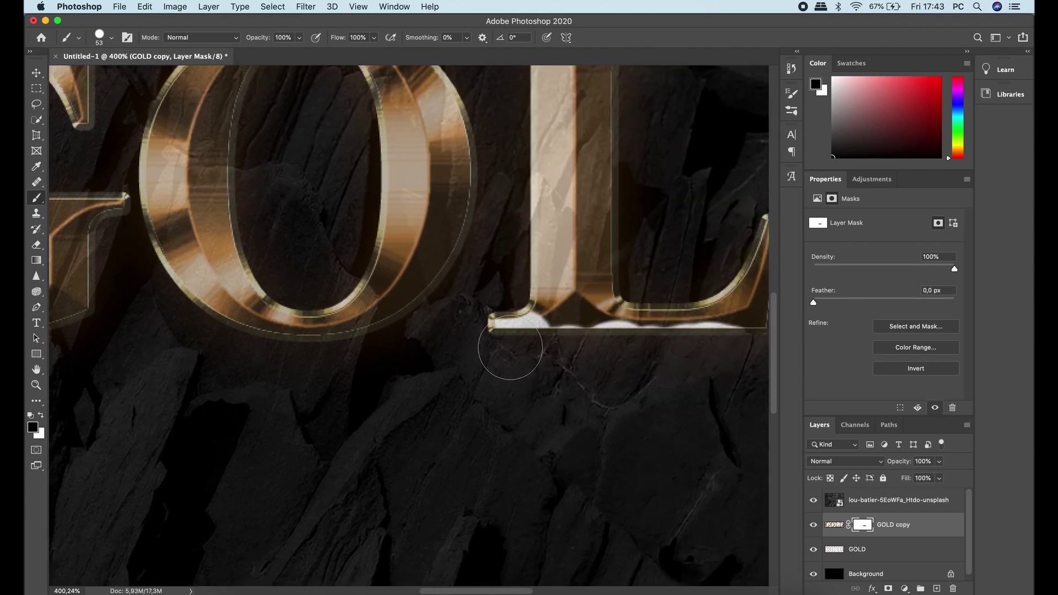
Add a layer mask to the lower GOLD layer and paint black on it along the base of the letter L.
scroll(547, 465, "down", 5)
left_click(881, 551)
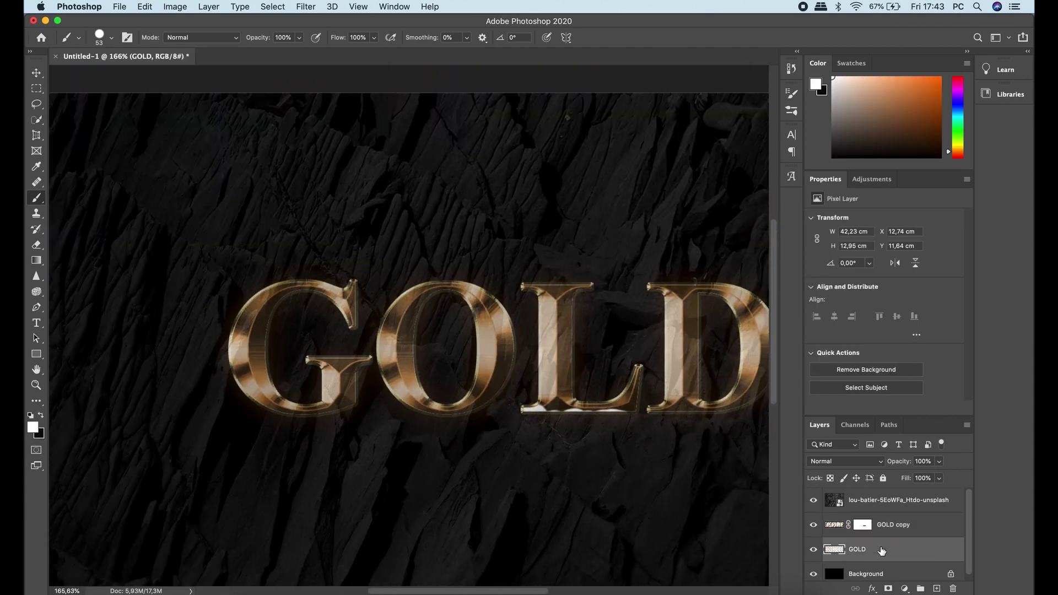
left_click(888, 588)
key("x")
scroll(551, 419, "up", 4)
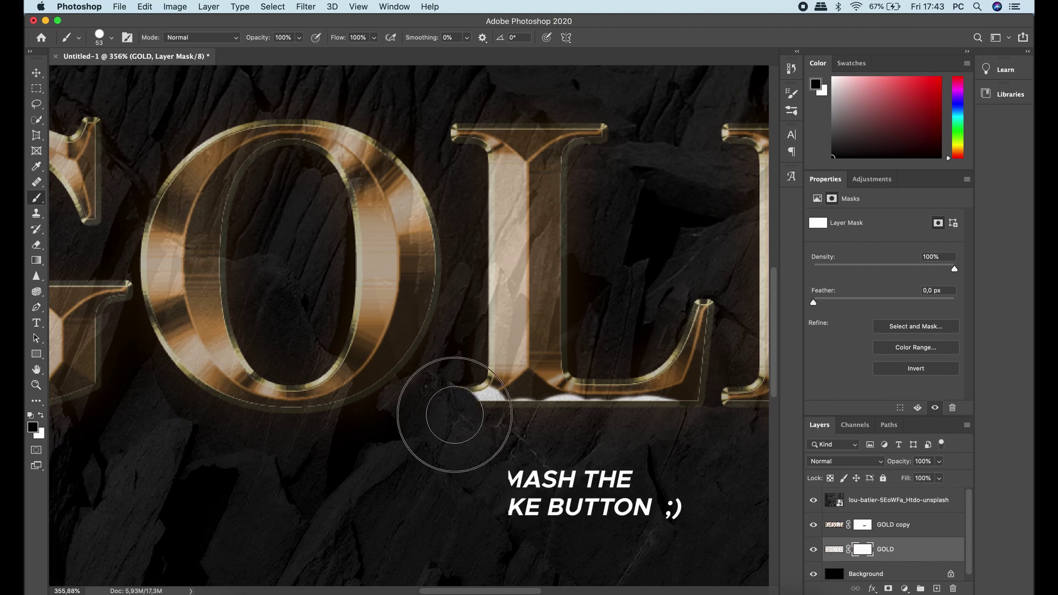
mouse_move(474, 411)
left_mouse_down()
mouse_move(595, 428)
mouse_move(566, 422)
mouse_move(530, 430)
mouse_move(636, 439)
mouse_move(625, 426)
mouse_move(654, 424)
left_mouse_up()
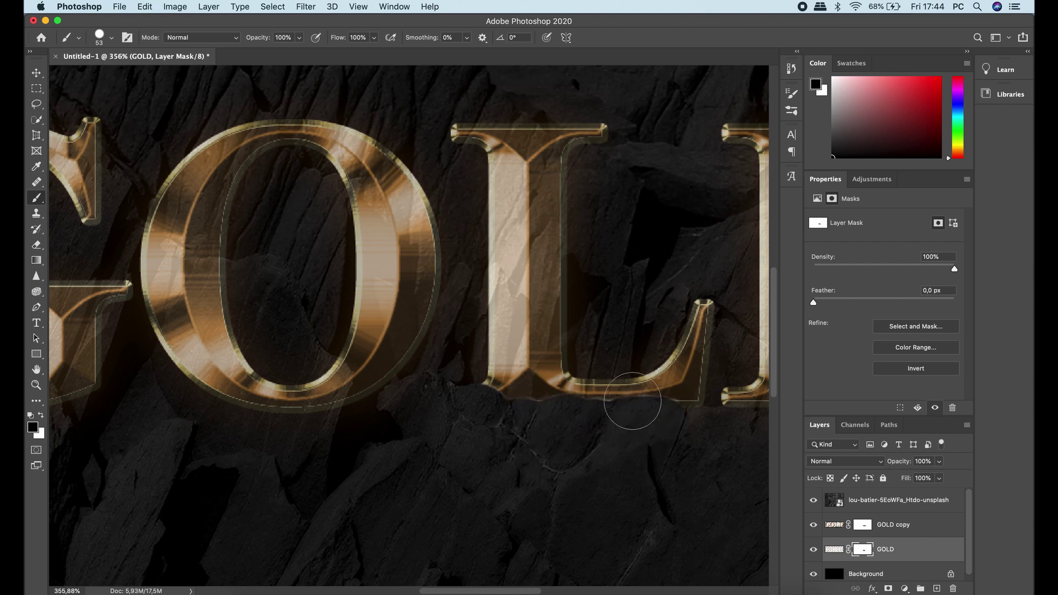
Move the rock photo layer back below both GOLD layers and raise its opacity to 61%.
scroll(618, 407, "down", 6)
left_click_drag(874, 503, 872, 565)
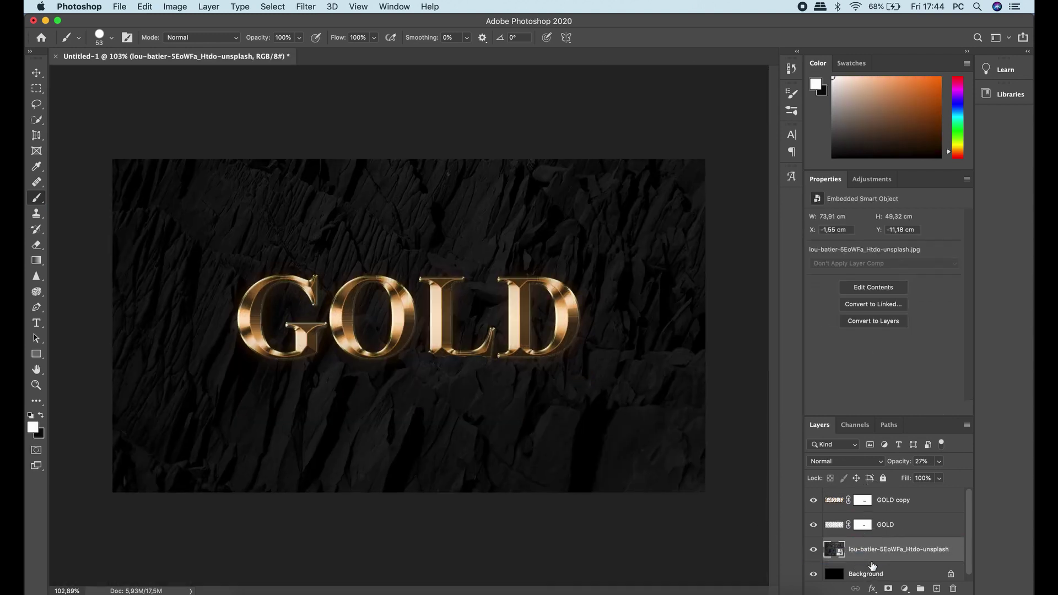
left_click(938, 461)
mouse_move(933, 478)
left_mouse_down()
mouse_move(955, 478)
mouse_move(944, 479)
left_mouse_up()
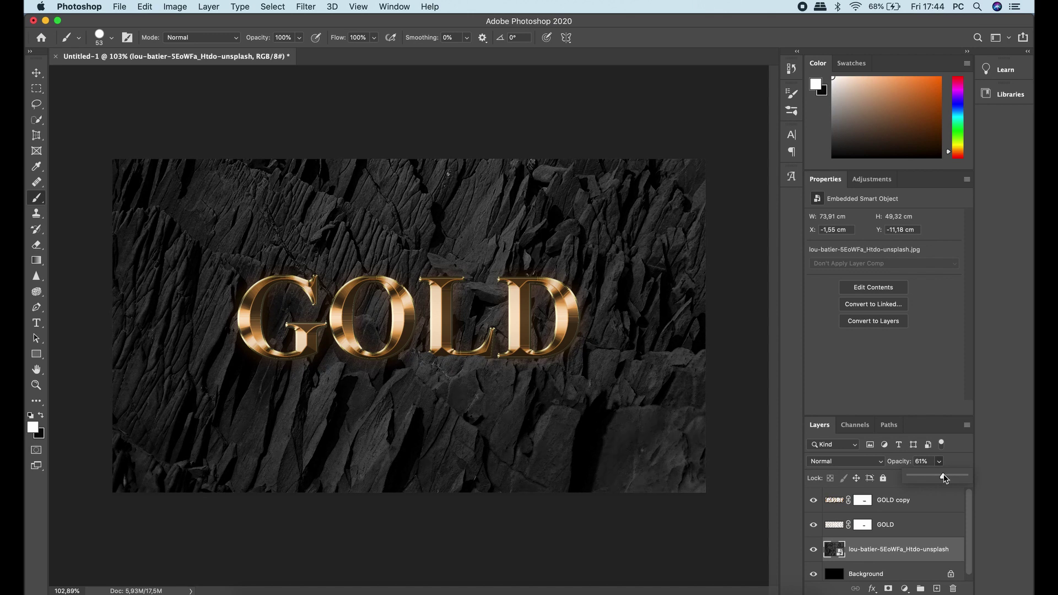
key("v")
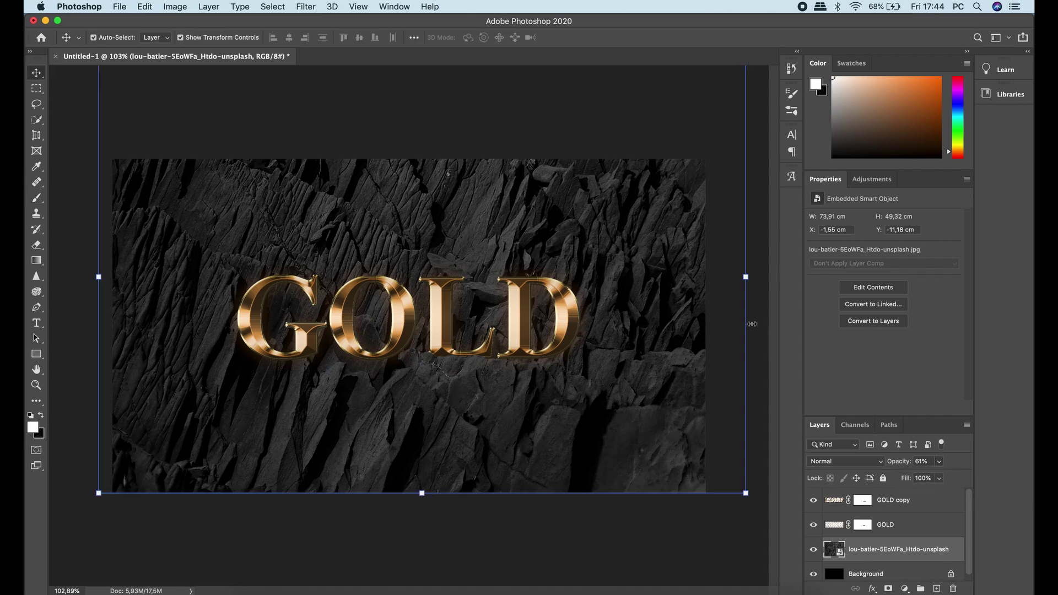